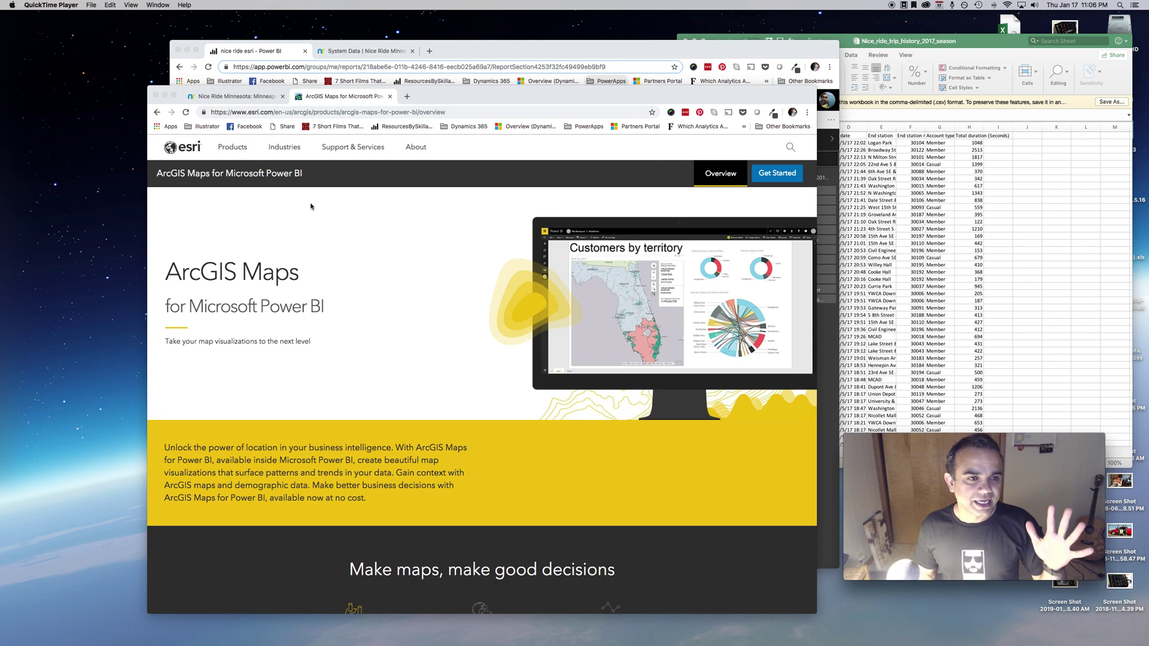
Go to the Nice Ride System Data page listing yearly trip downloads, including the 2017 season.
click(221, 99)
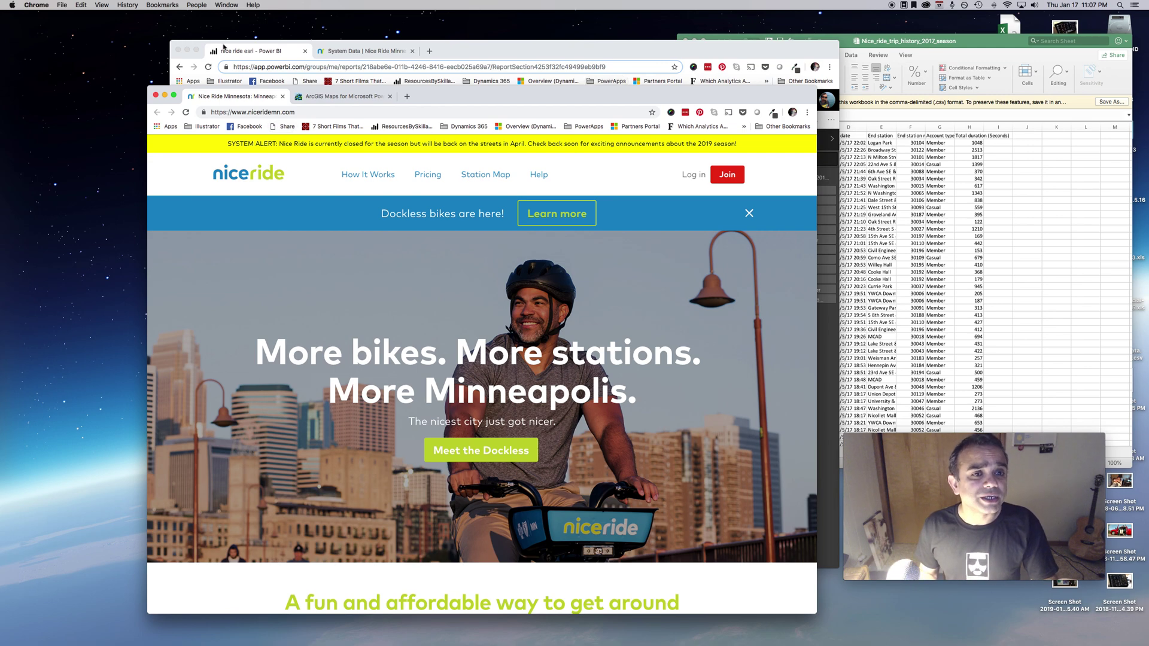
click(363, 54)
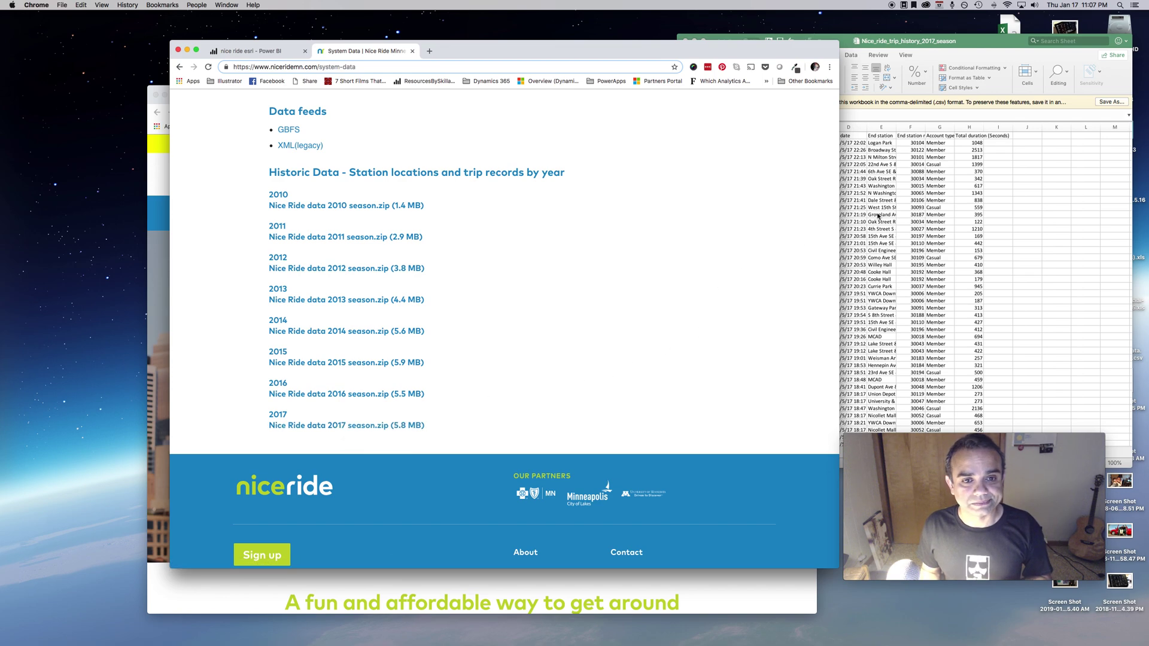
click(879, 217)
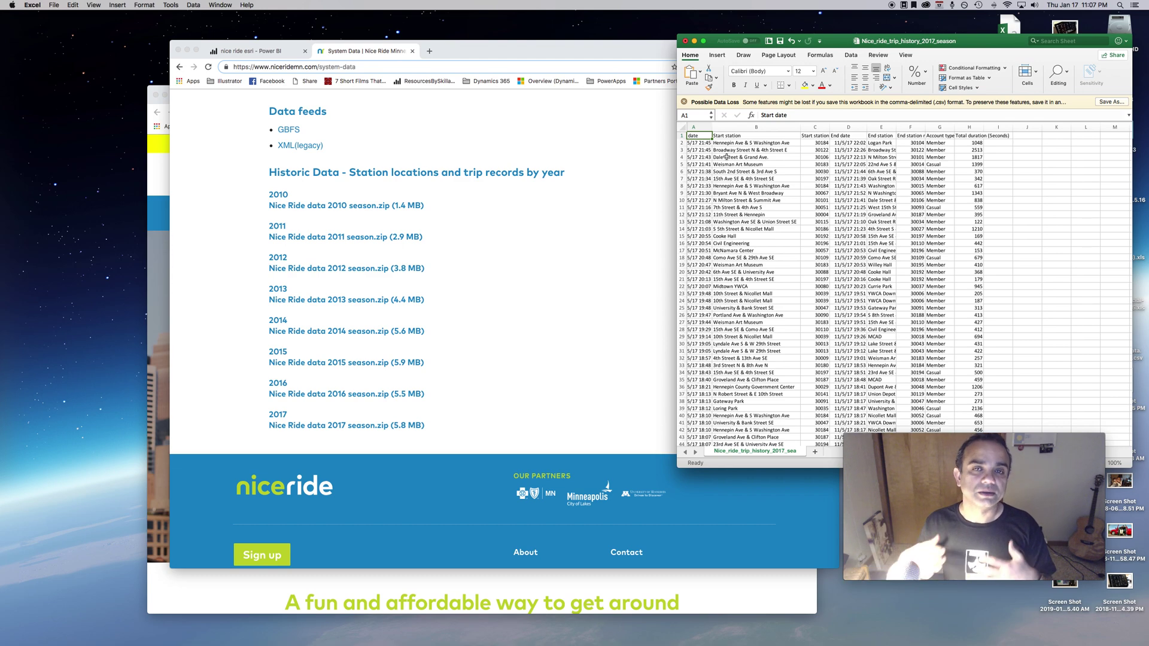
Bring the browser in front of the Excel workbook and return to the nice ride esri report.
click(561, 151)
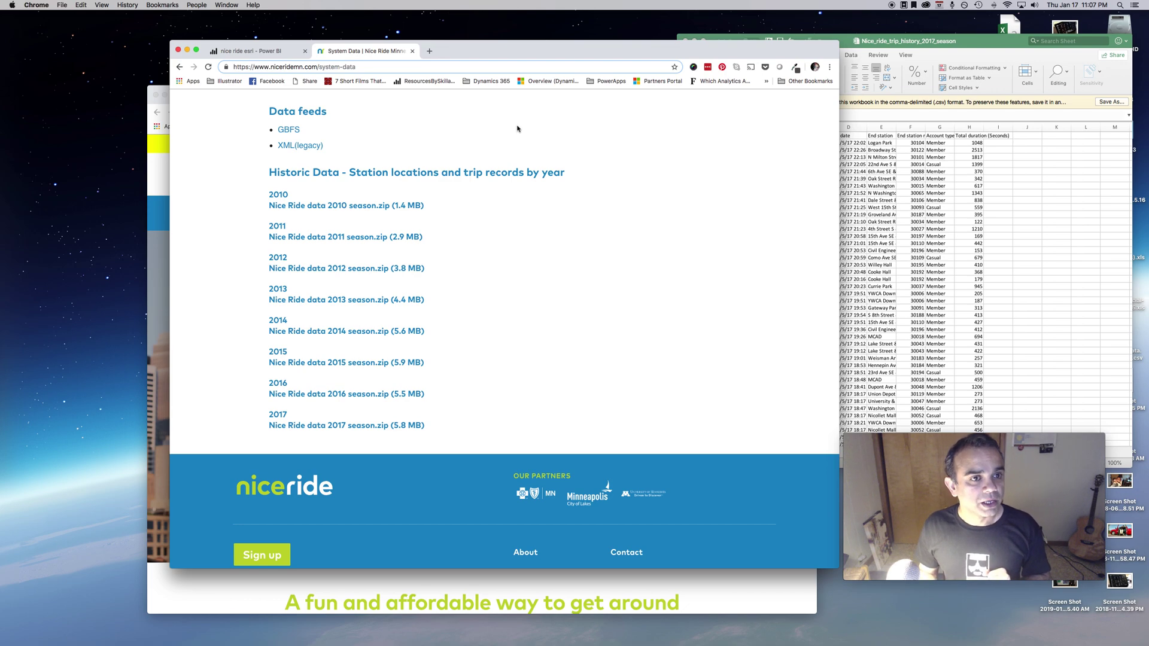
click(221, 52)
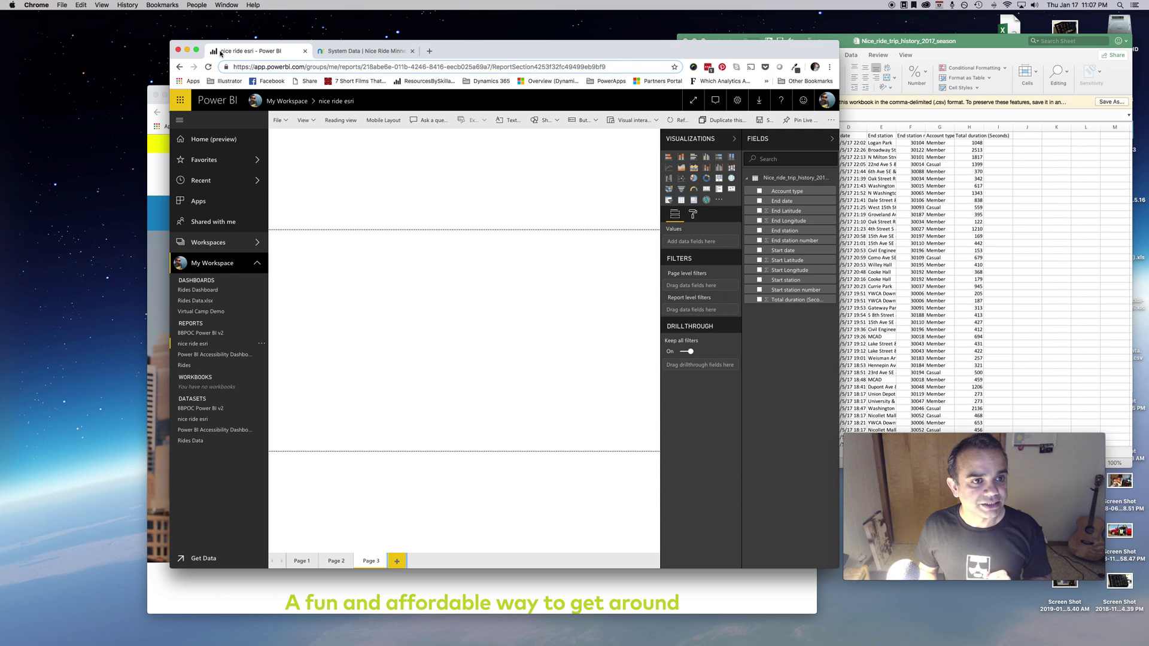
Place an ArcGIS map mid-page using Start Latitude and Start Longitude, then enlarge it.
click(706, 201)
drag(330, 269, 429, 284)
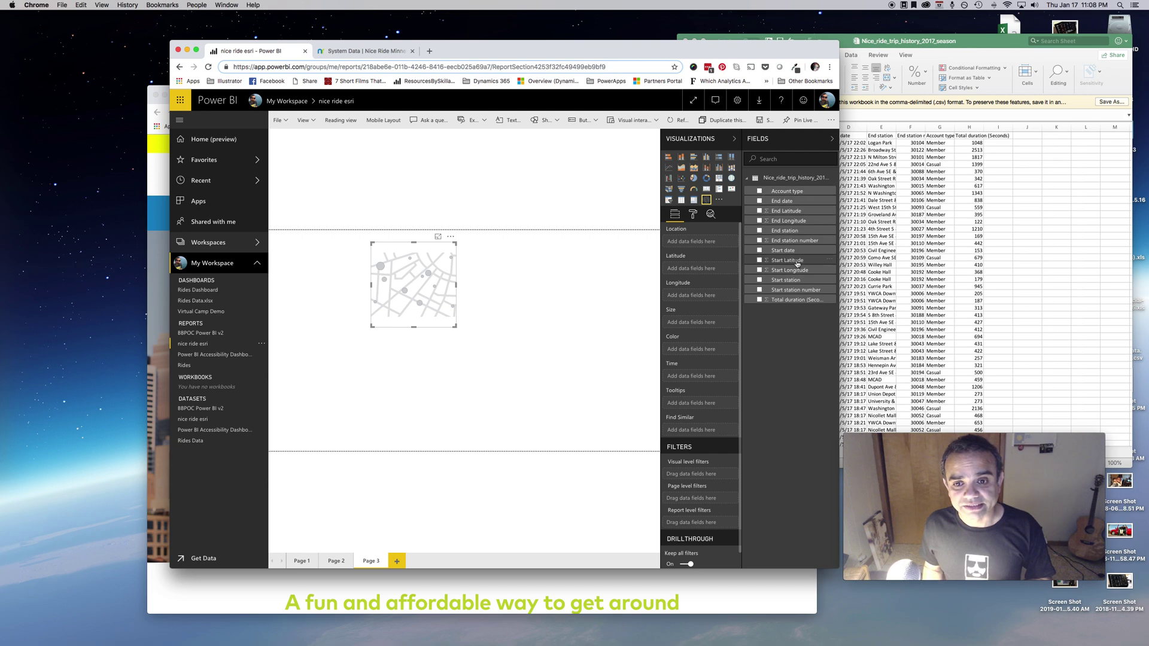
drag(787, 261, 691, 268)
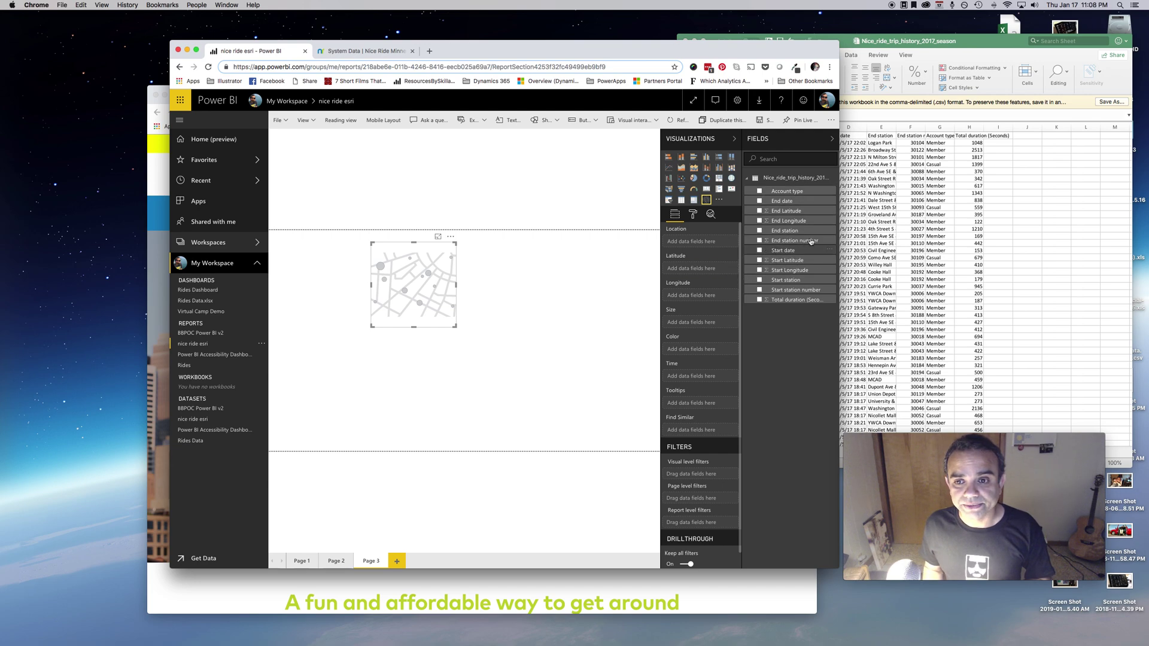
drag(791, 274, 701, 296)
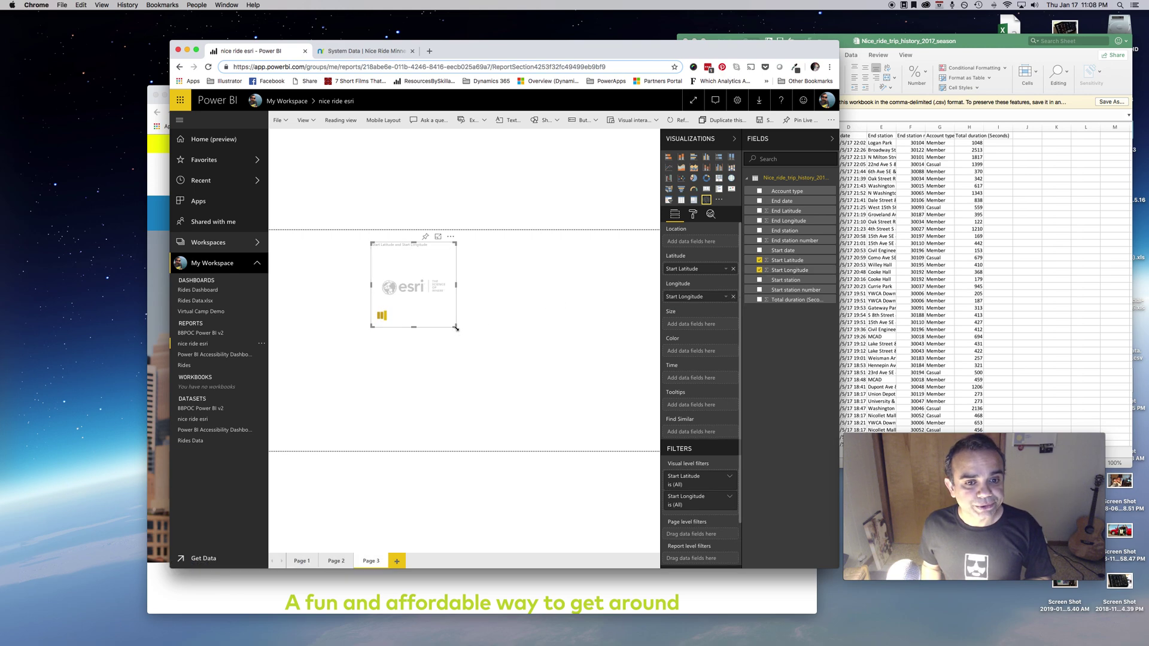
drag(456, 328, 492, 360)
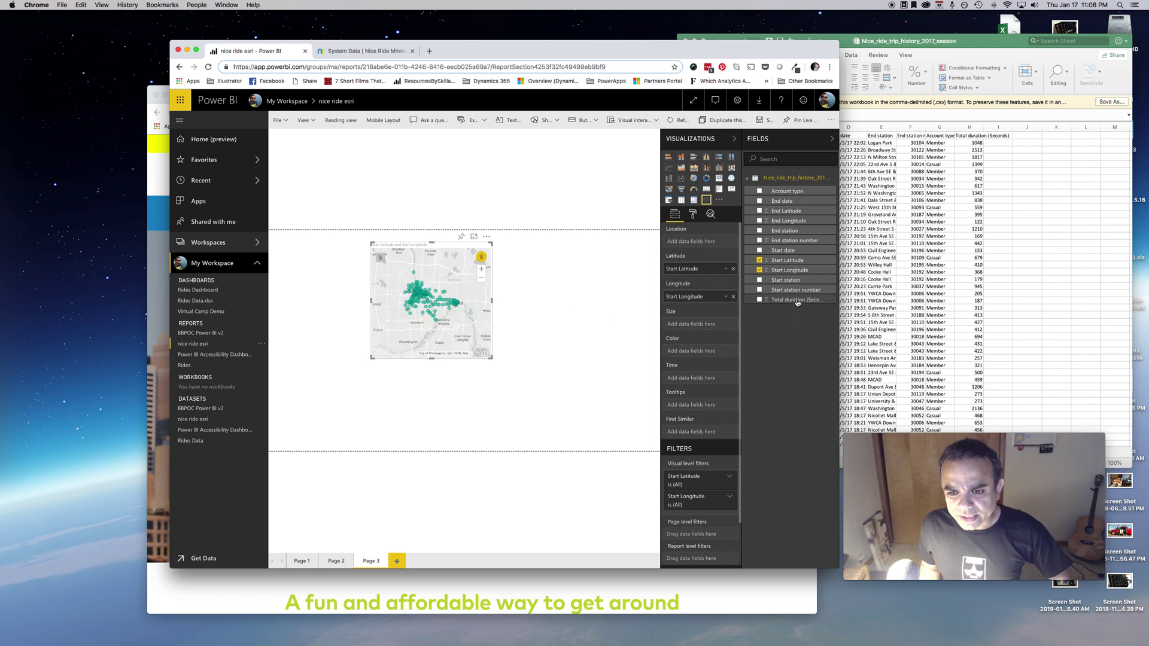
Size the map points by Total duration, colour them by Account type, and enlarge the visual.
drag(797, 302, 713, 326)
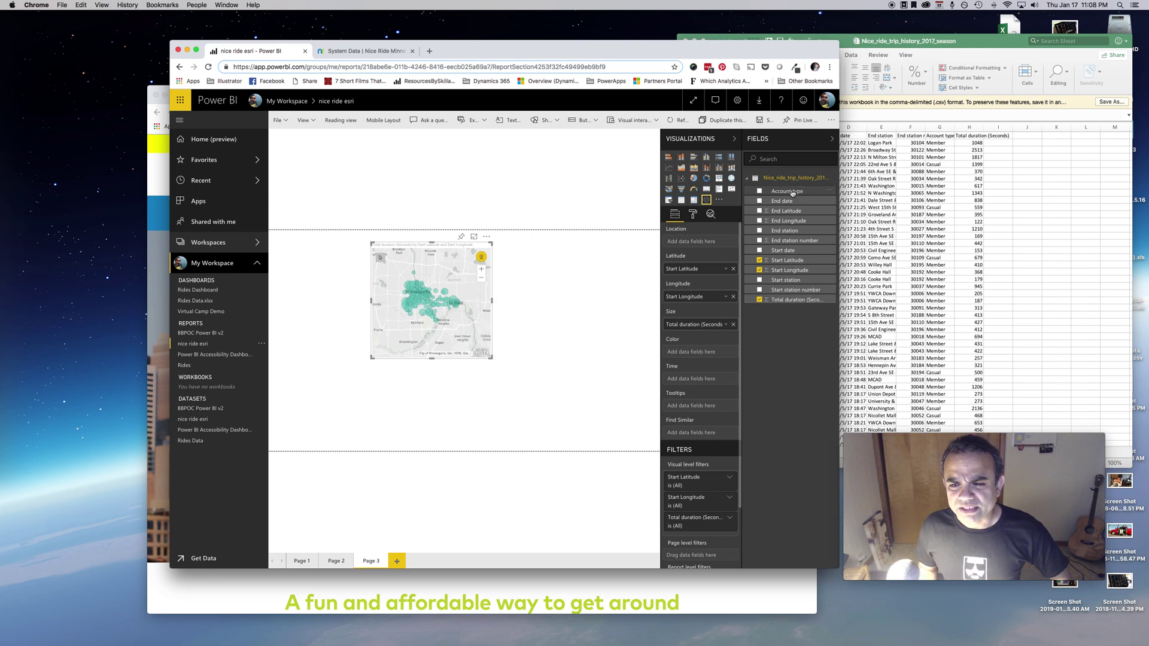
drag(792, 192, 713, 354)
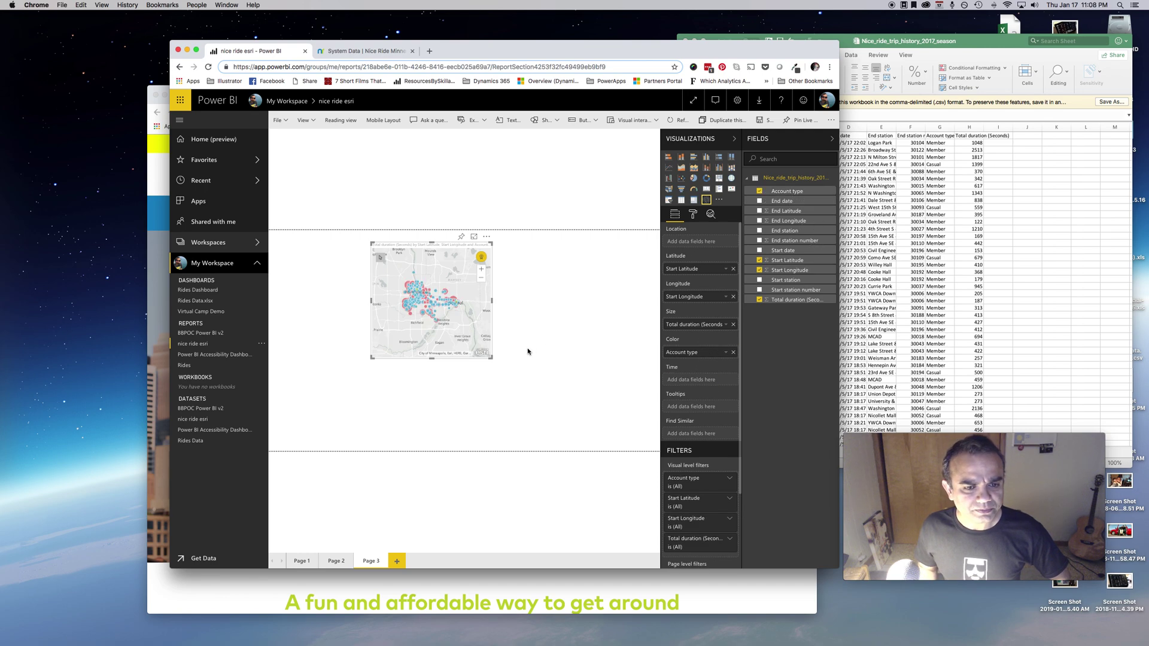
drag(492, 358, 571, 407)
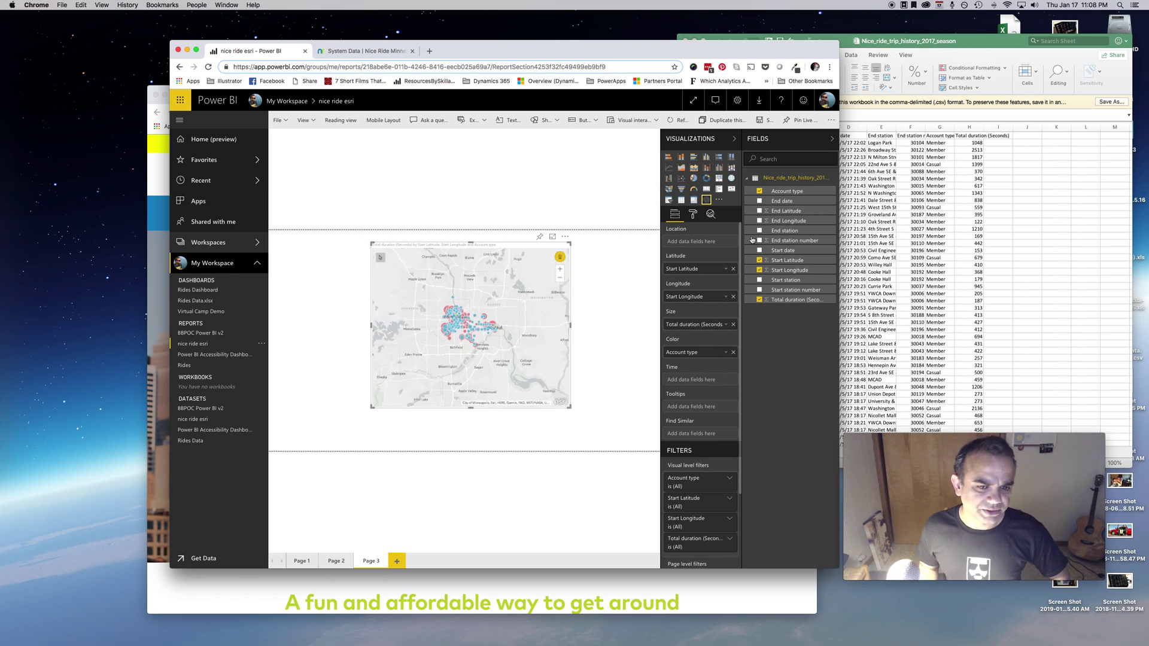
Zoom the map two levels into Minneapolis and shift the visual slightly left.
click(560, 269)
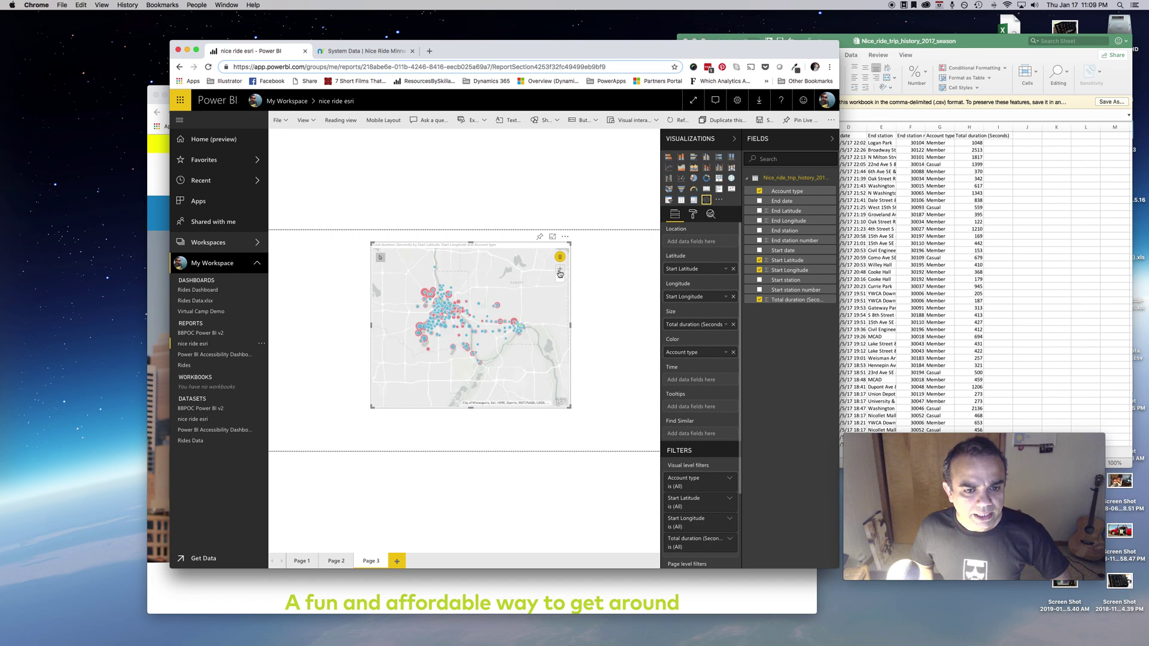
click(560, 270)
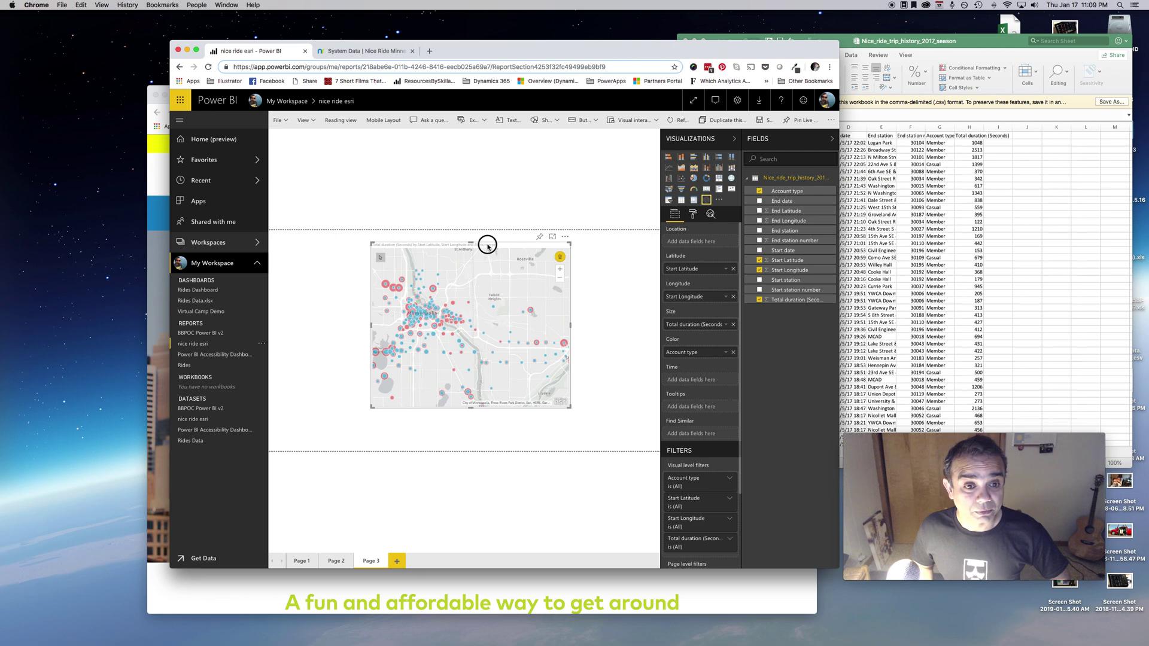
drag(494, 245, 468, 250)
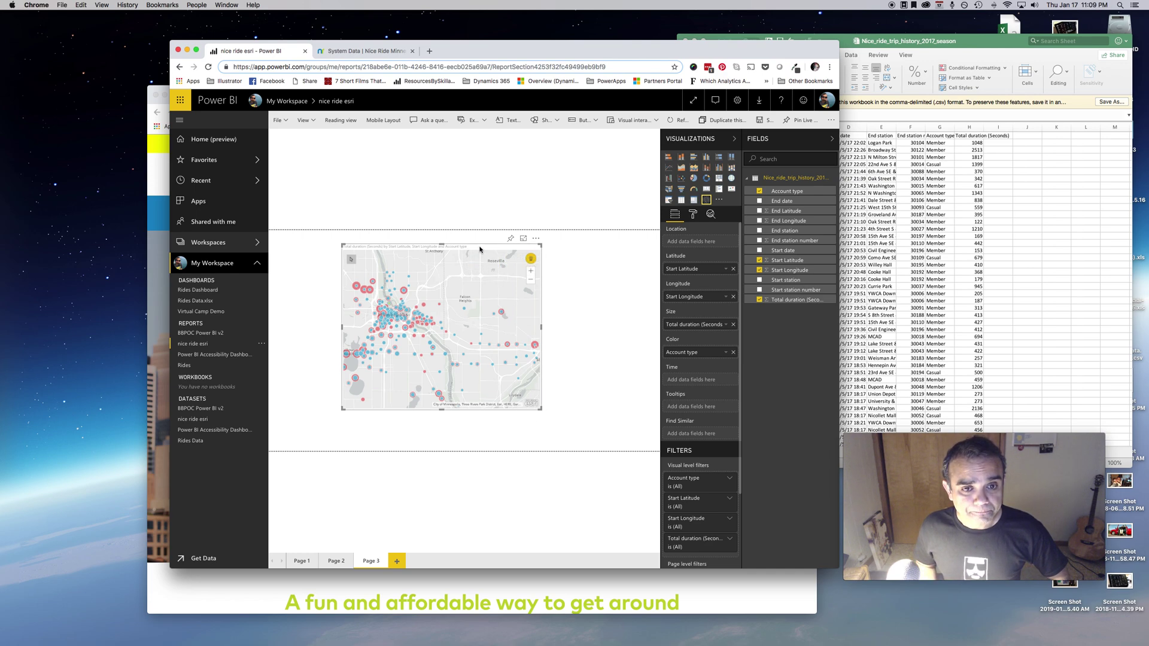
click(536, 242)
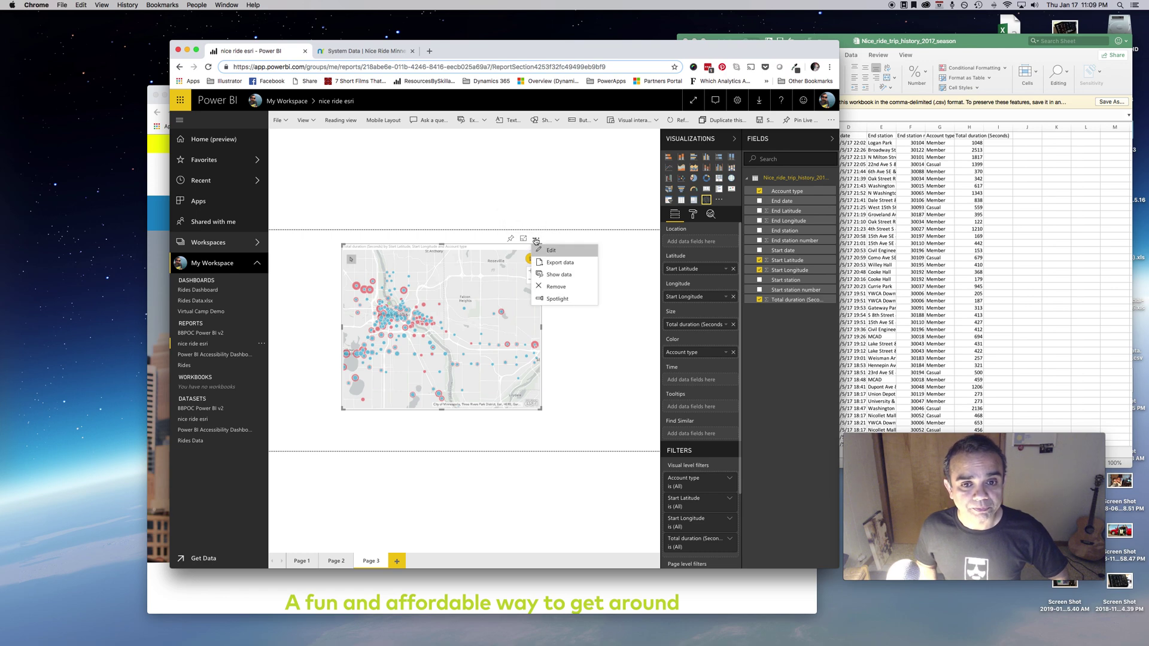
Put the ArcGIS map into edit mode showing Dark Gray Canvas, OpenStreetMap and Streets basemaps.
click(562, 255)
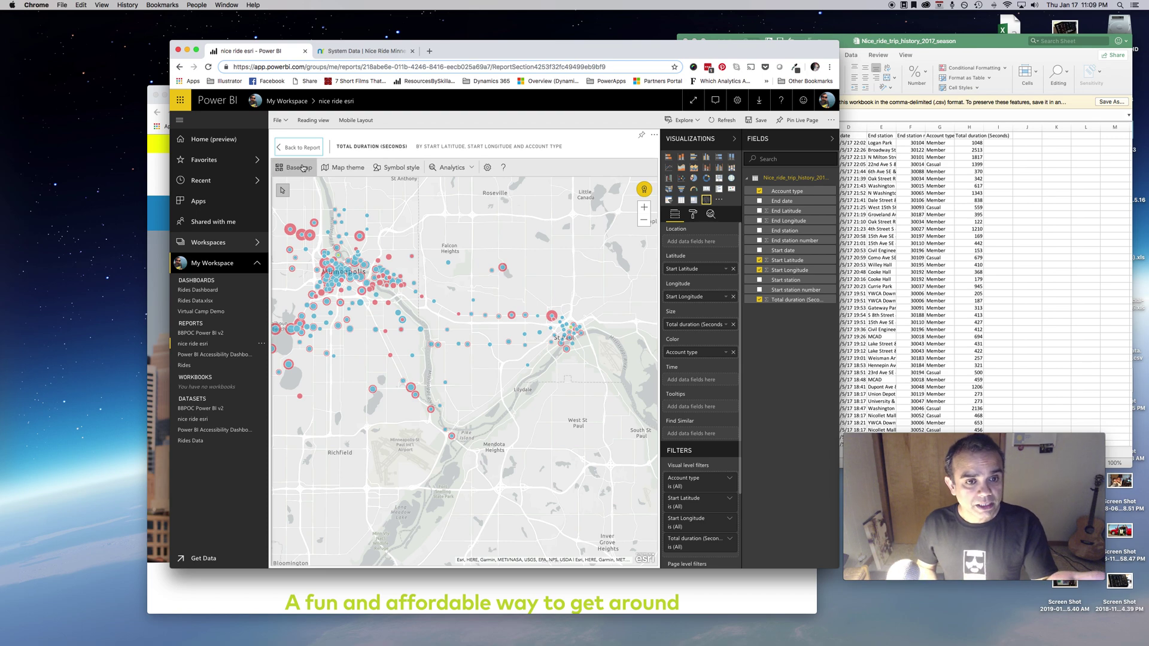
click(304, 168)
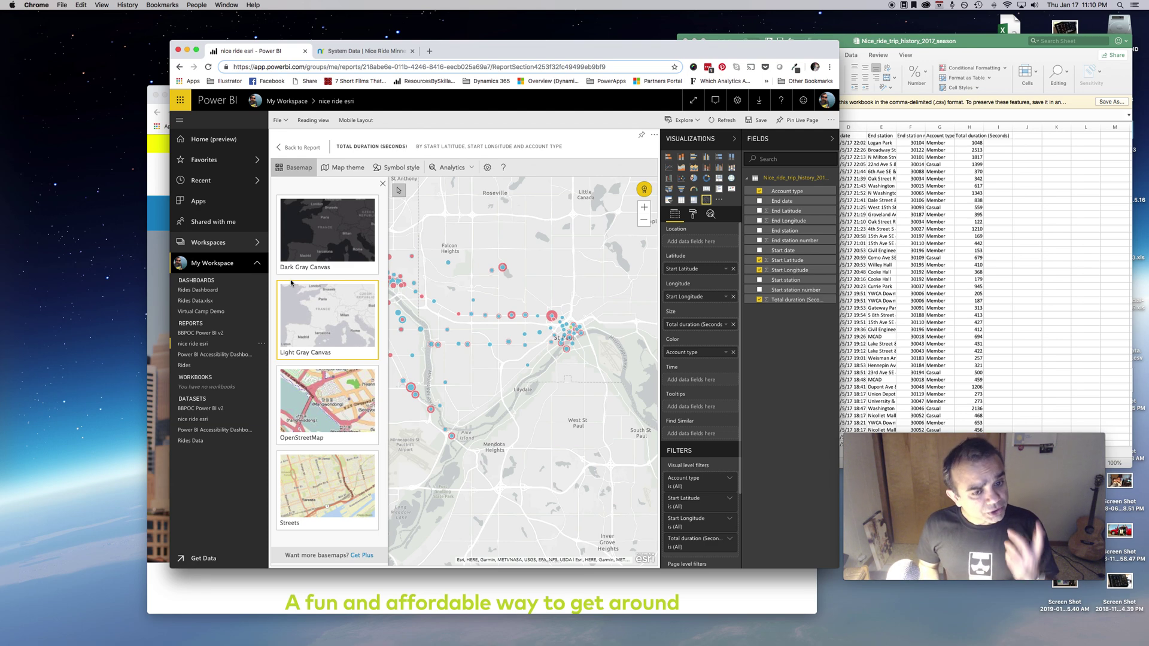
Use the Dark Gray Canvas basemap, briefly try Light Gray Canvas, and recentre the Twin Cities.
click(328, 248)
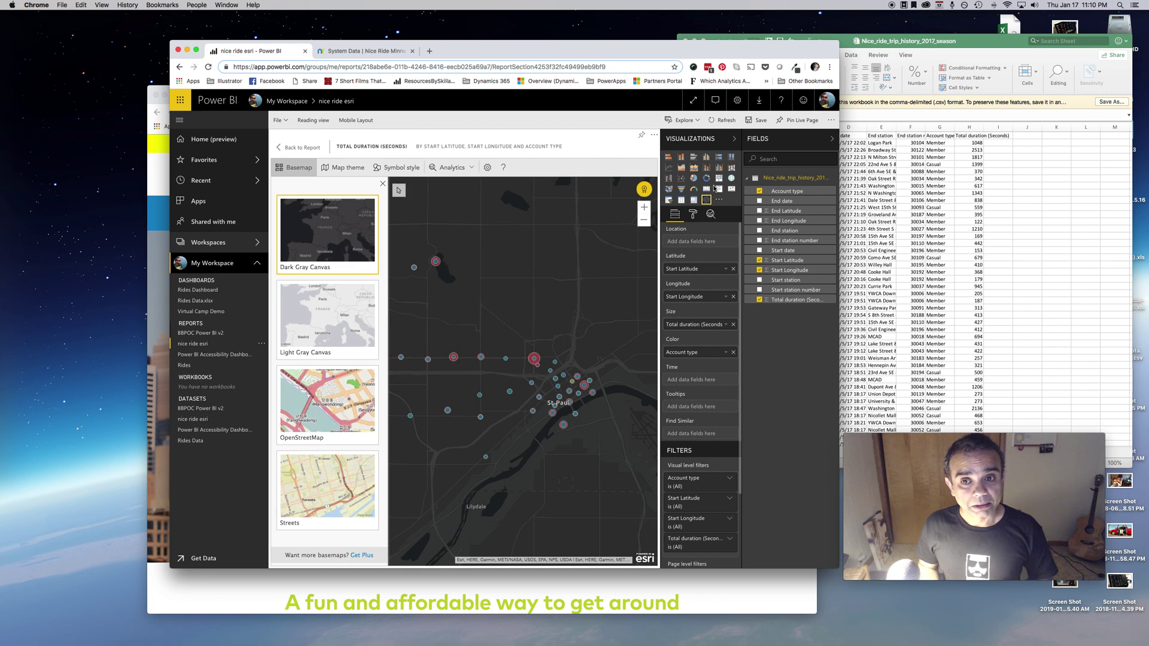
scroll(488, 310, up, 5)
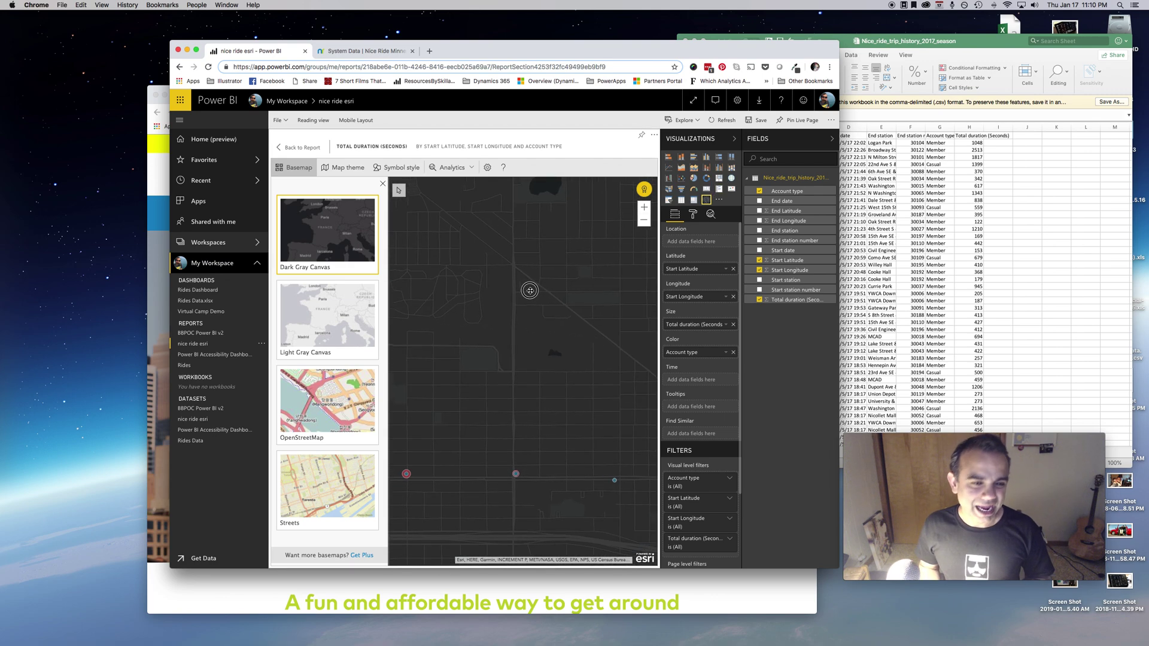
scroll(530, 292, down, 5)
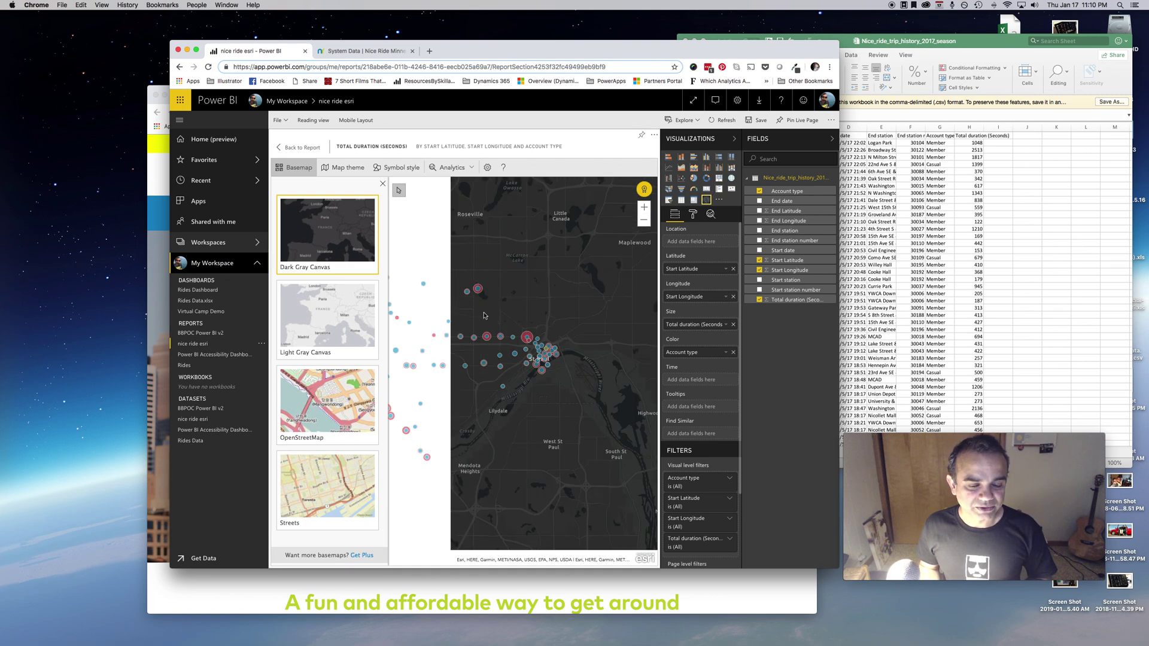
drag(460, 303, 508, 299)
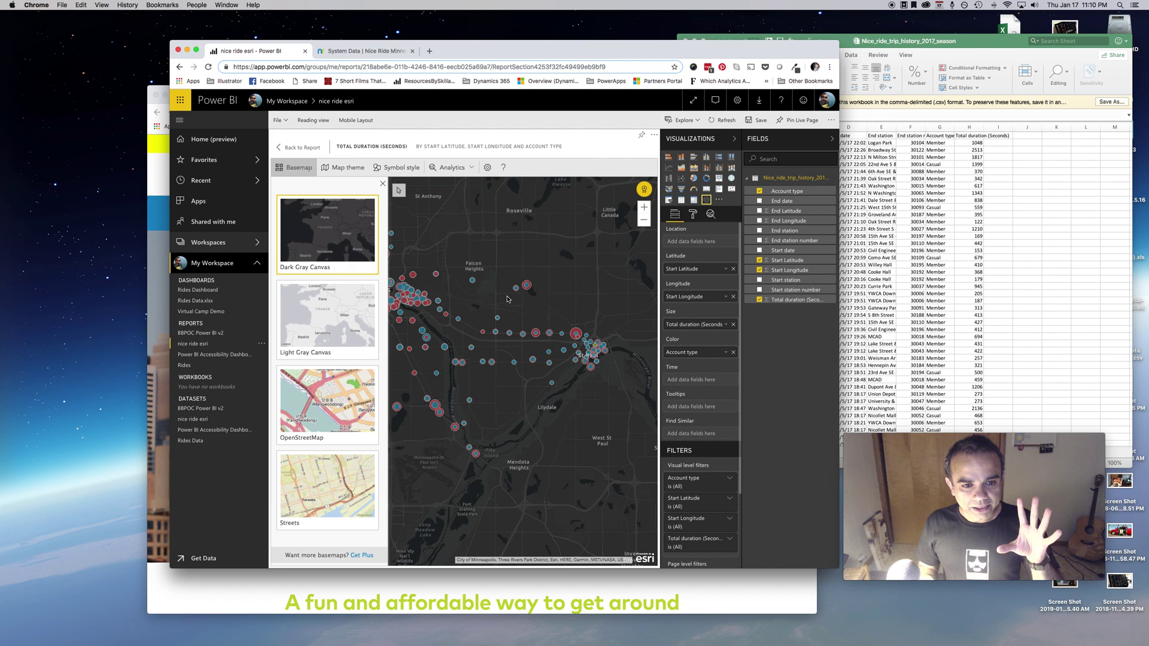
click(416, 295)
click(331, 343)
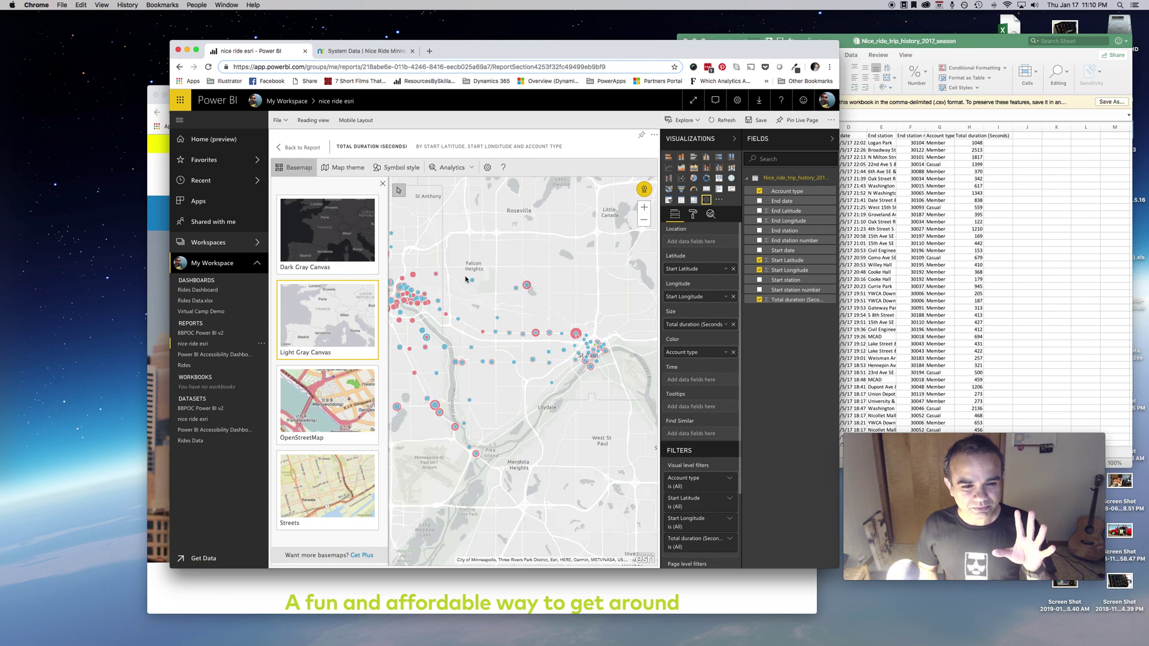
drag(469, 272, 521, 275)
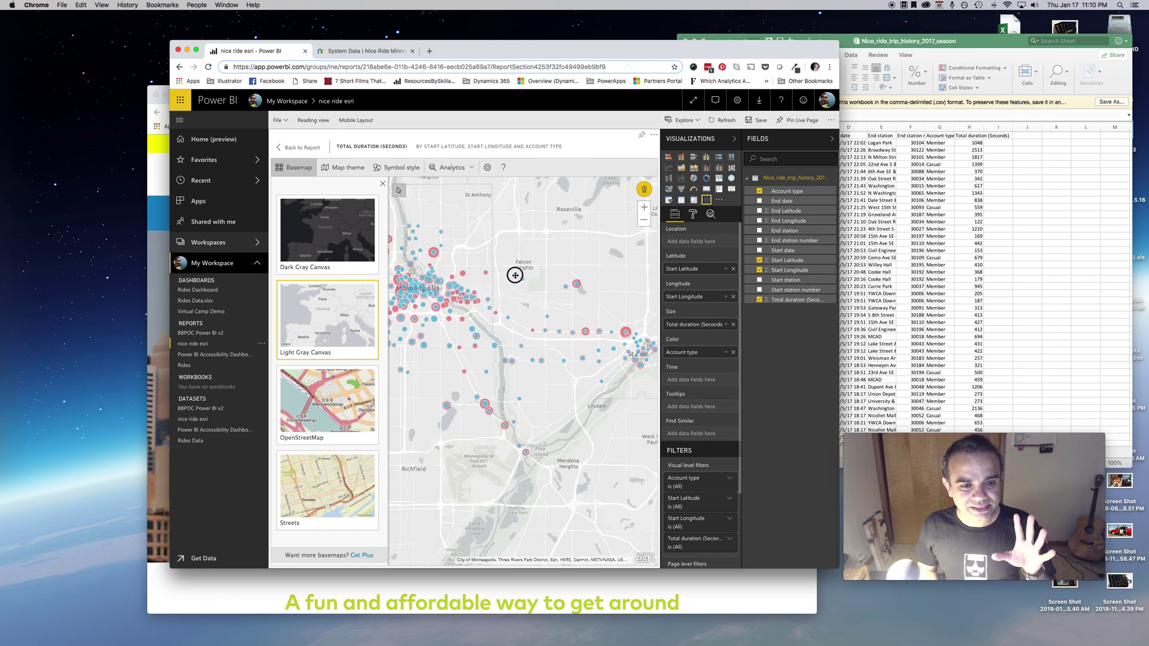
scroll(514, 275, up, 3)
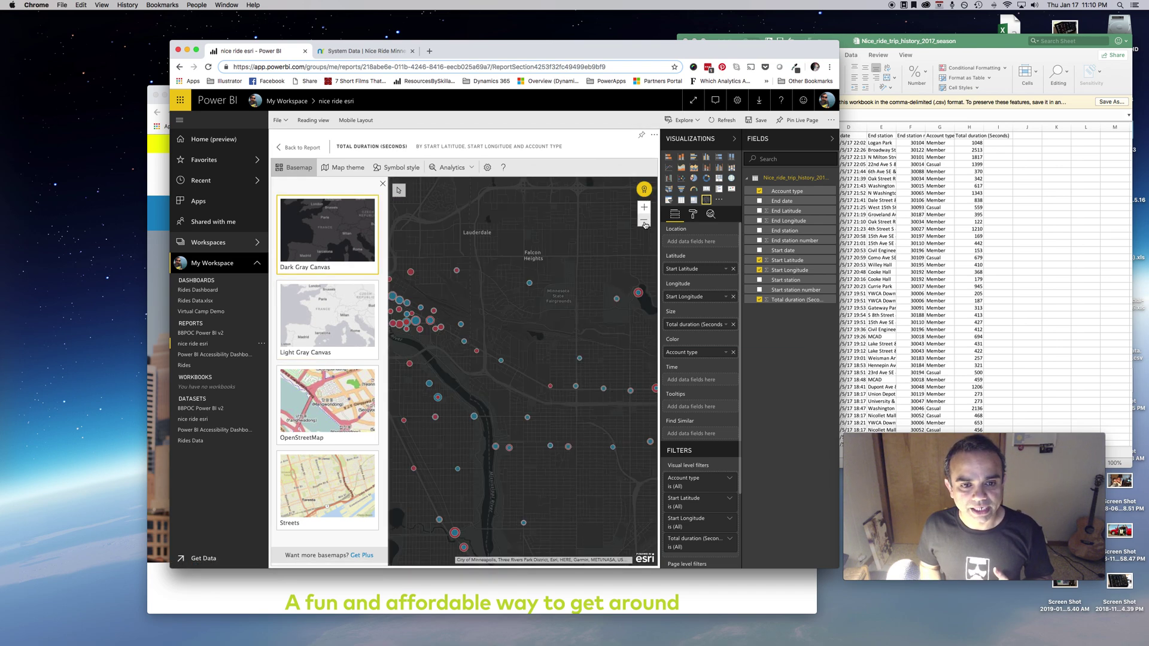
scroll(554, 289, down, 3)
drag(554, 289, 577, 271)
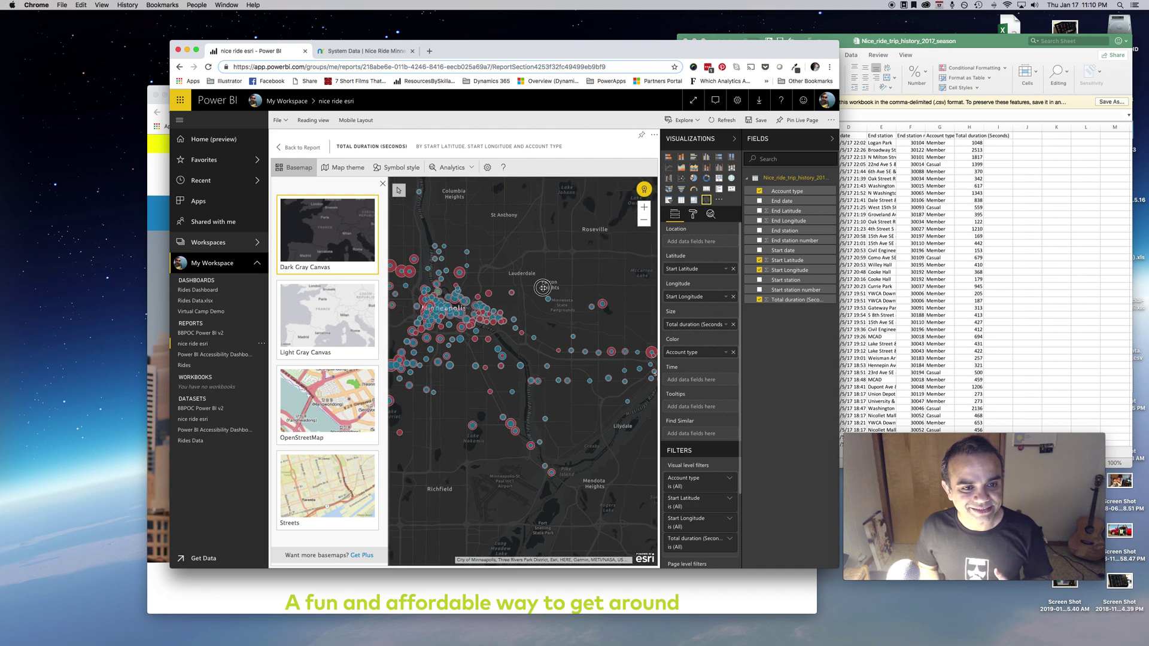
click(366, 173)
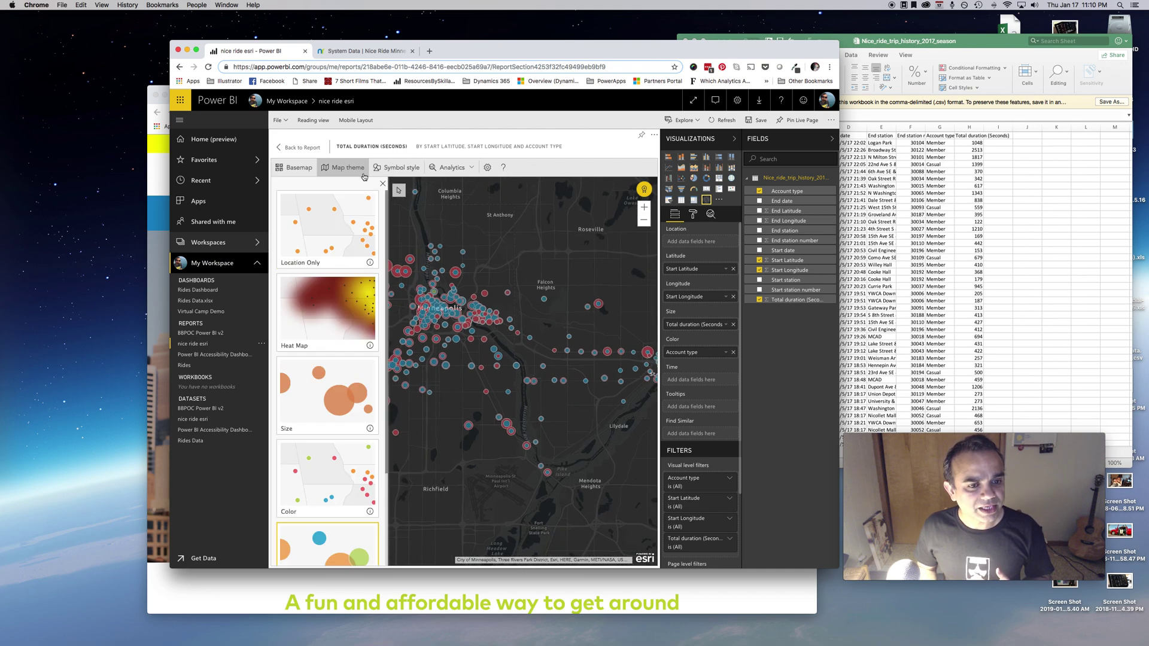
Try the Heat Map, Size, Color and Clustering themes, settling on Size & Color.
click(322, 313)
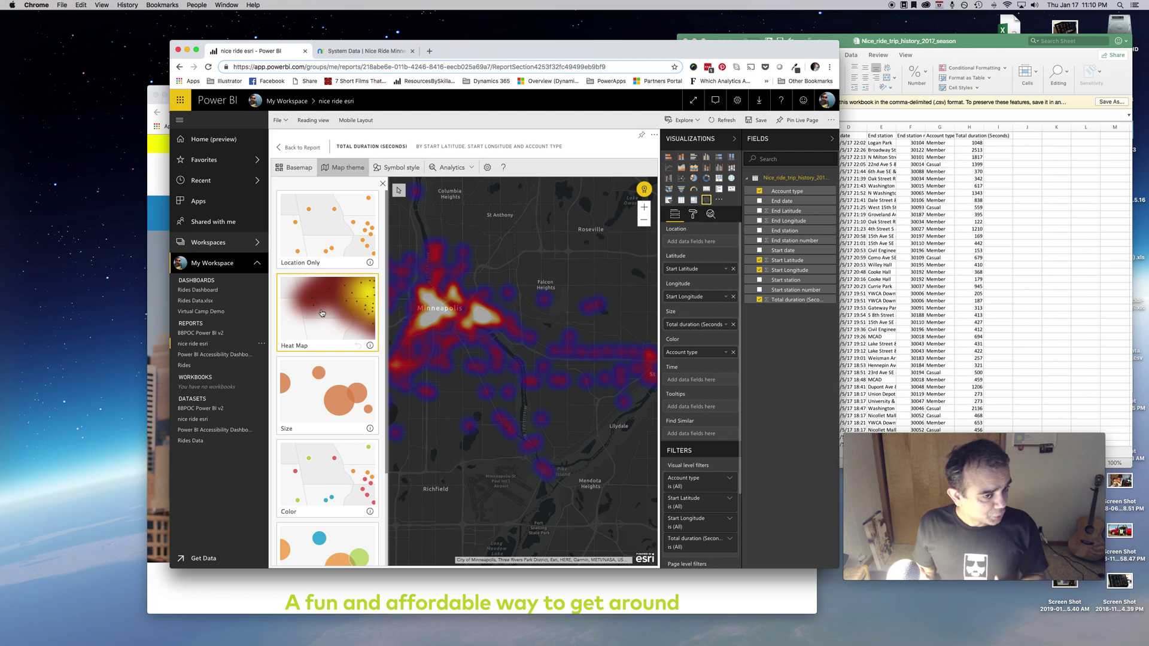
click(329, 418)
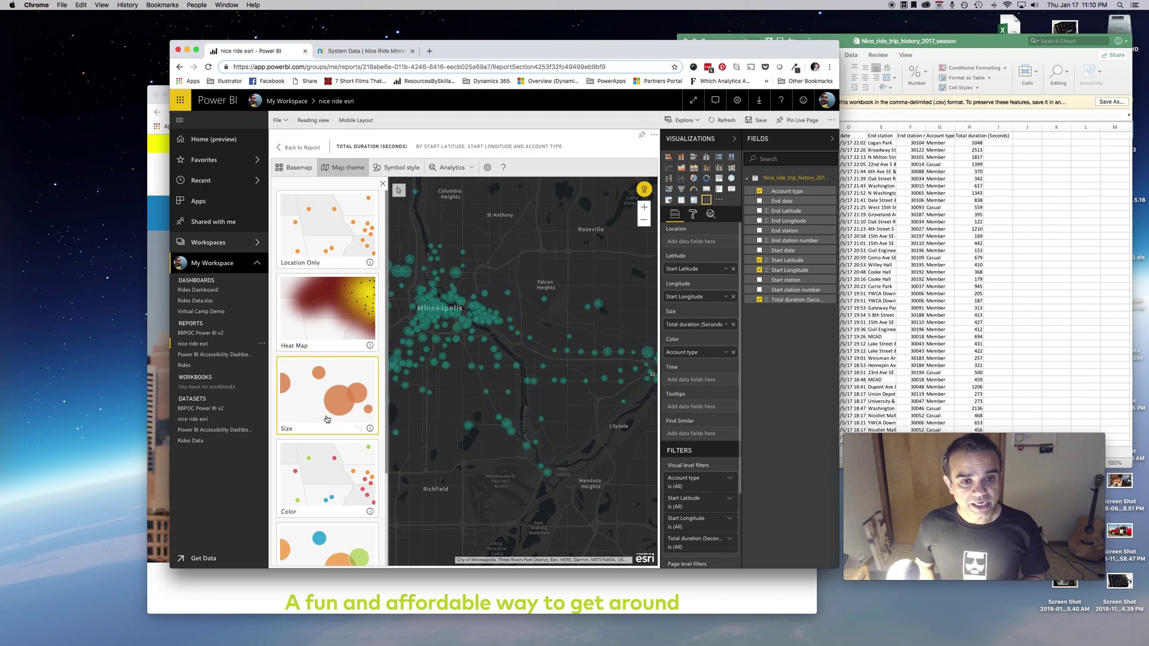
click(313, 488)
scroll(313, 458, down, 3)
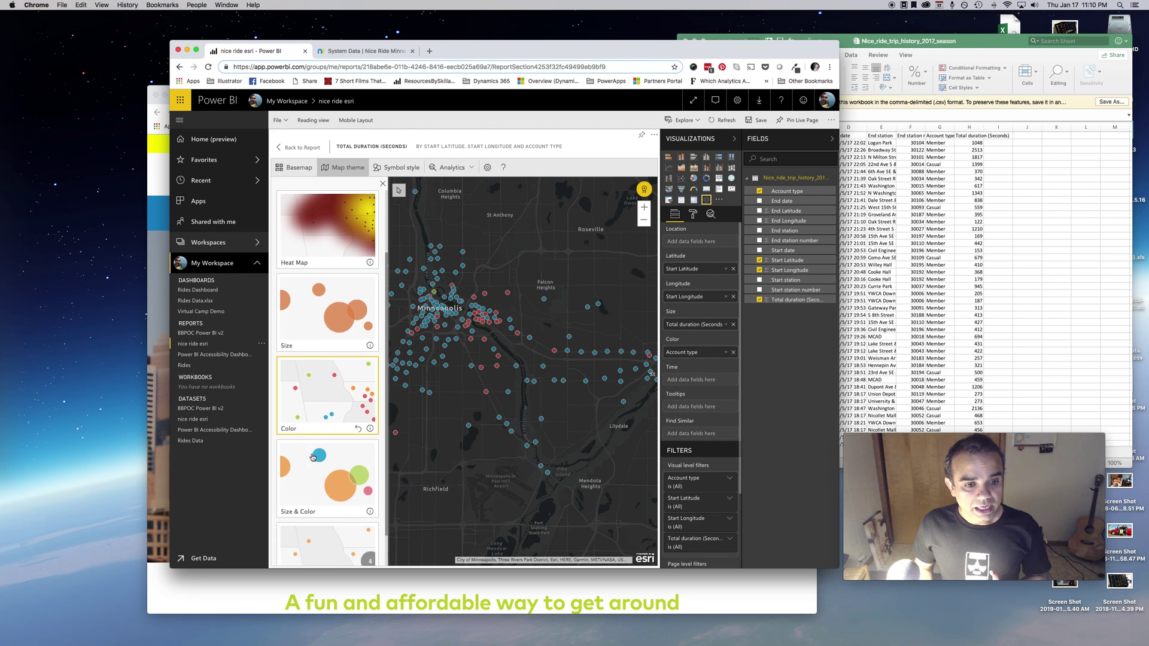
click(313, 457)
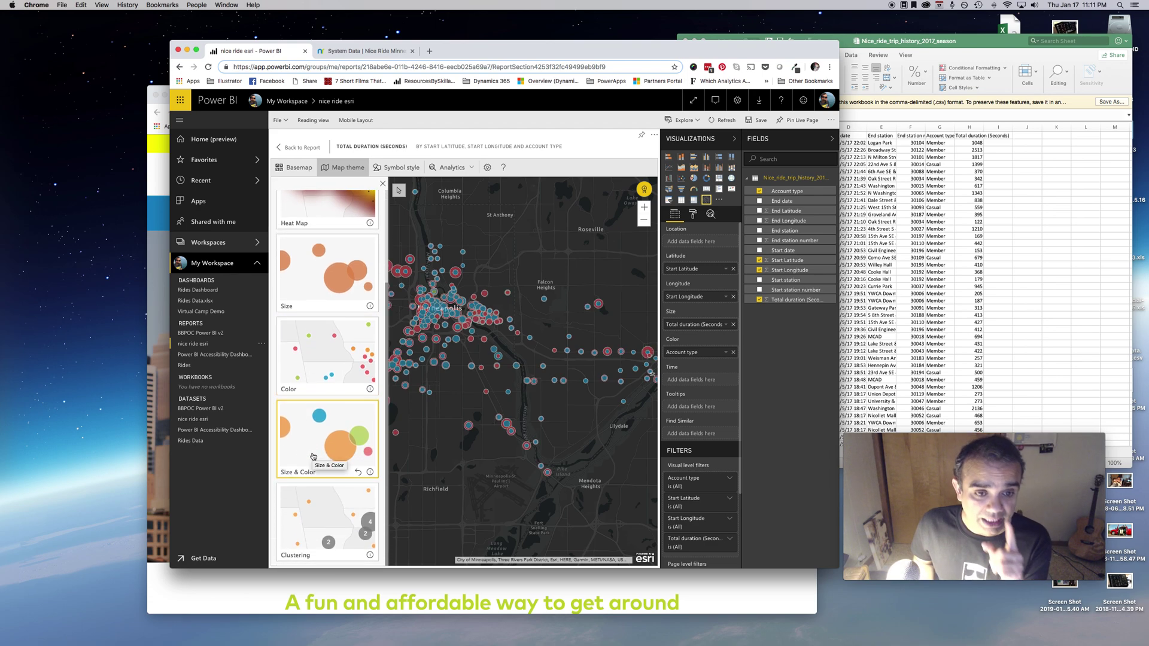
click(336, 522)
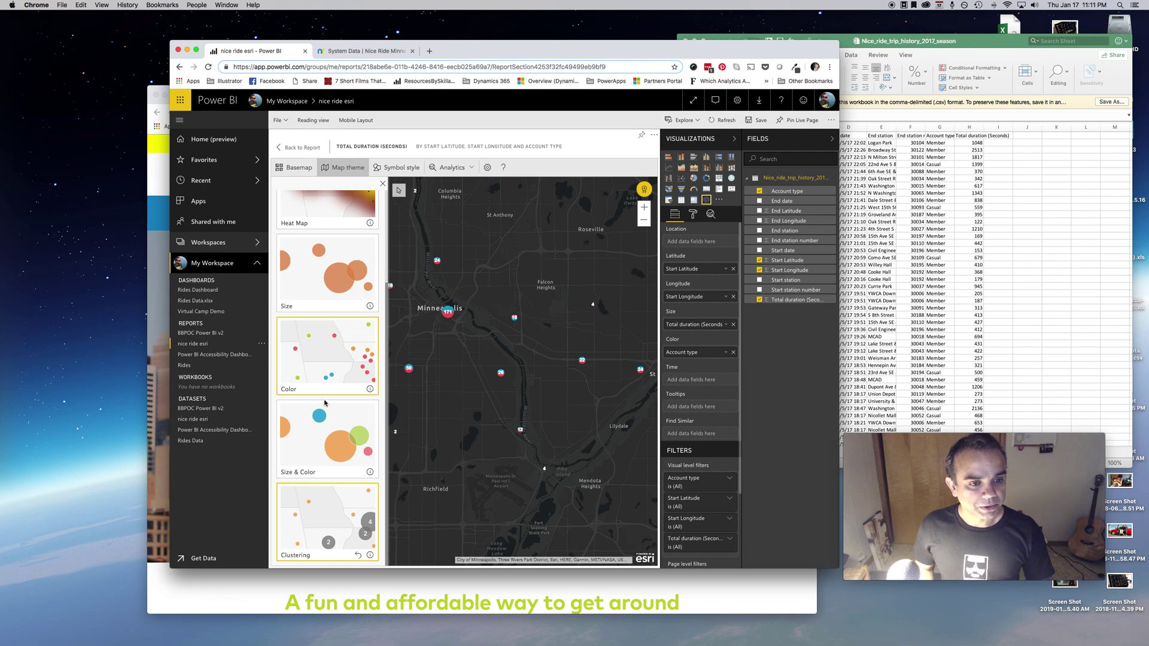
click(318, 424)
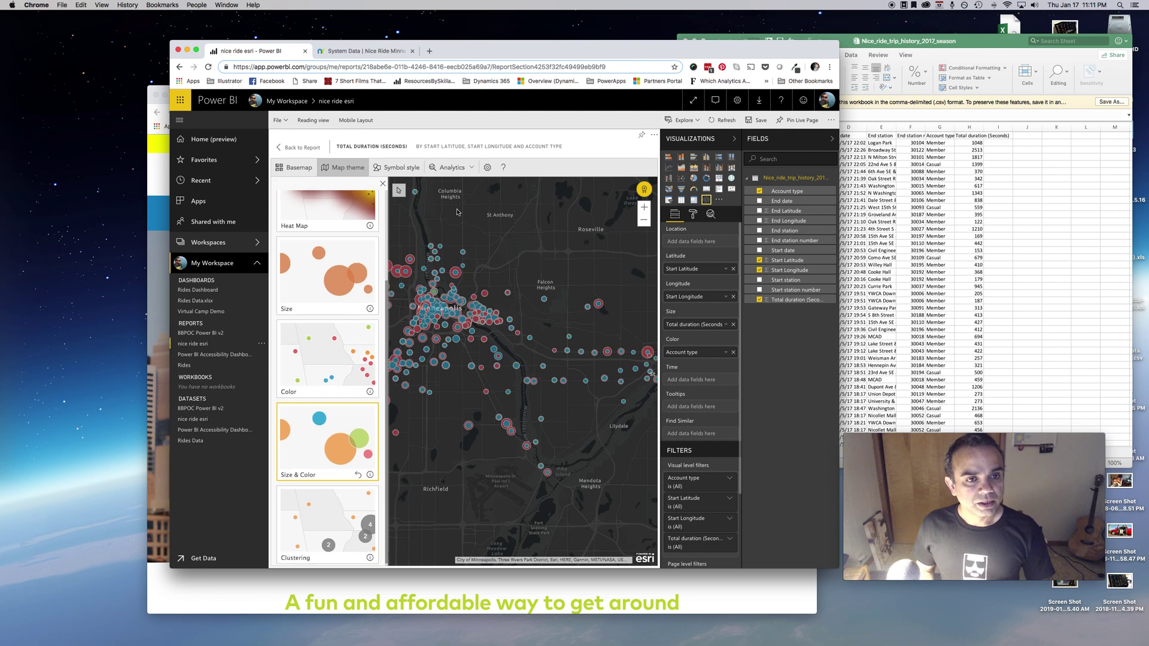
click(398, 168)
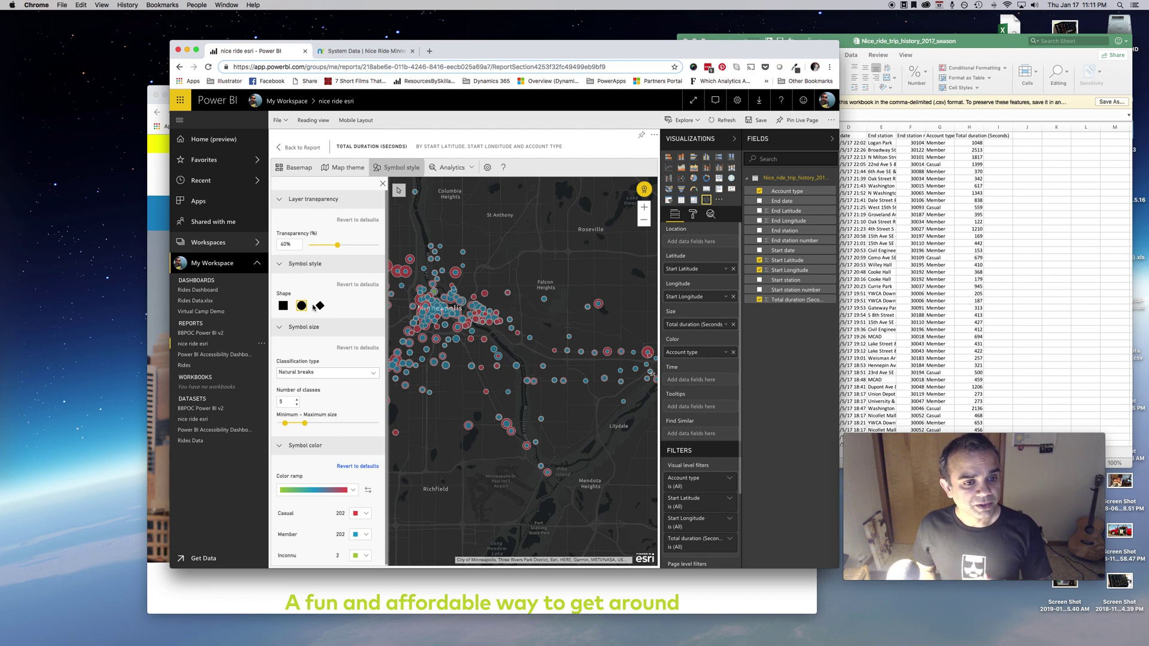
Lower symbol transparency to 19%, try square and diamond shapes, and keep circle symbols.
click(284, 307)
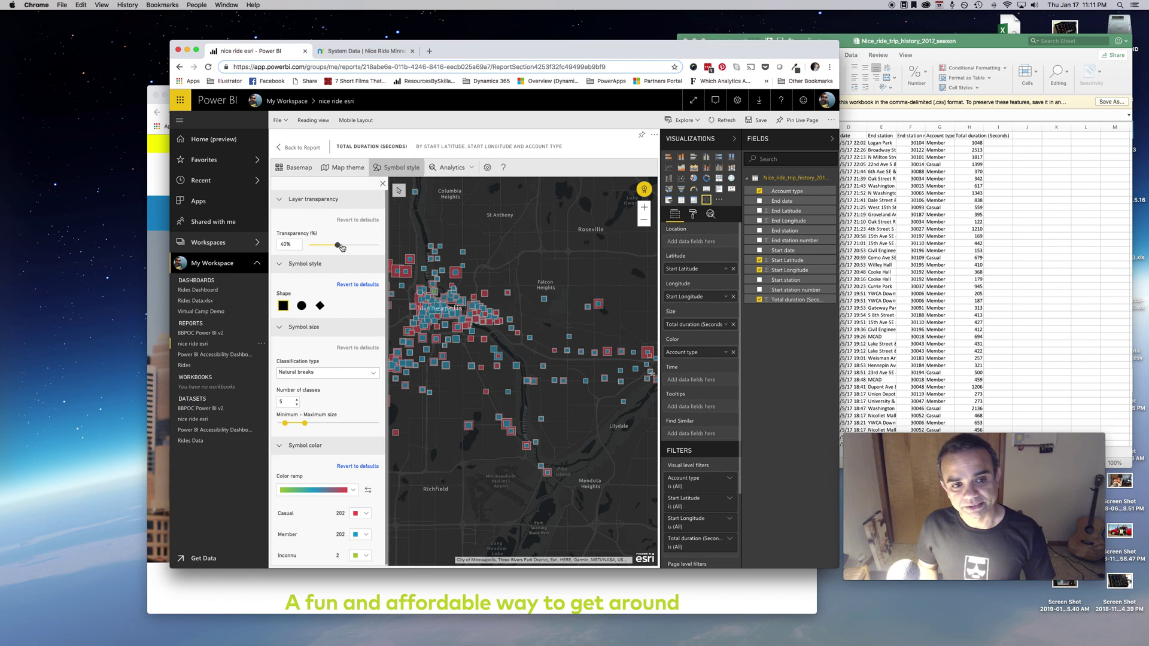
mouse_move(337, 244)
mouse_down()
mouse_move(346, 244)
mouse_move(324, 245)
mouse_up()
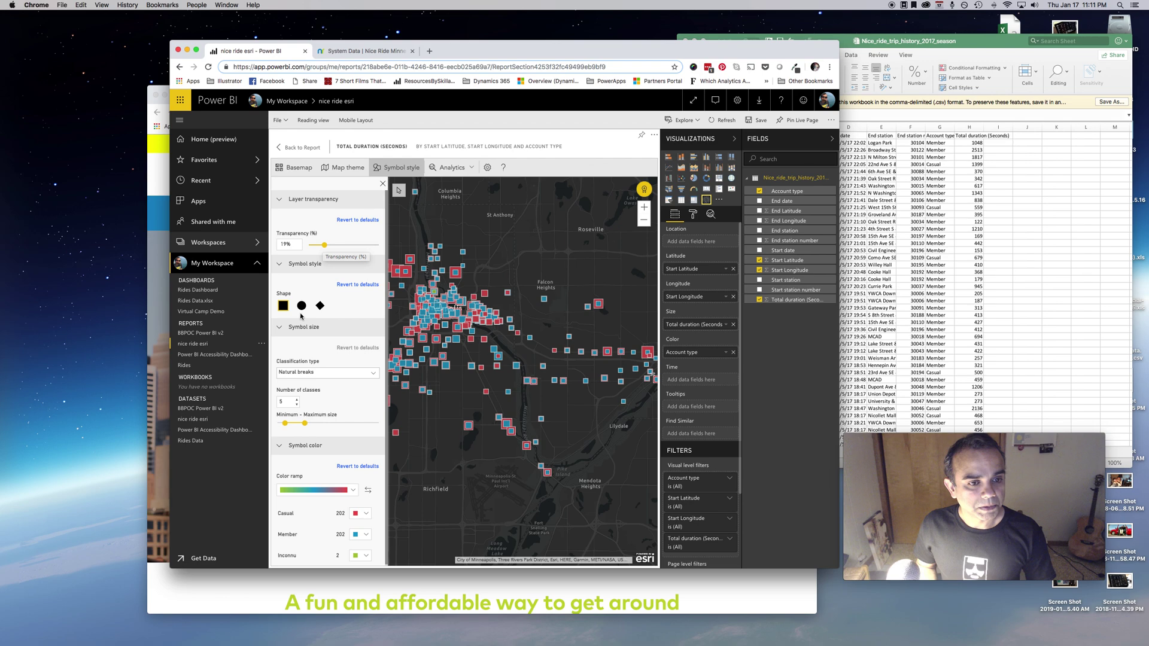
click(320, 307)
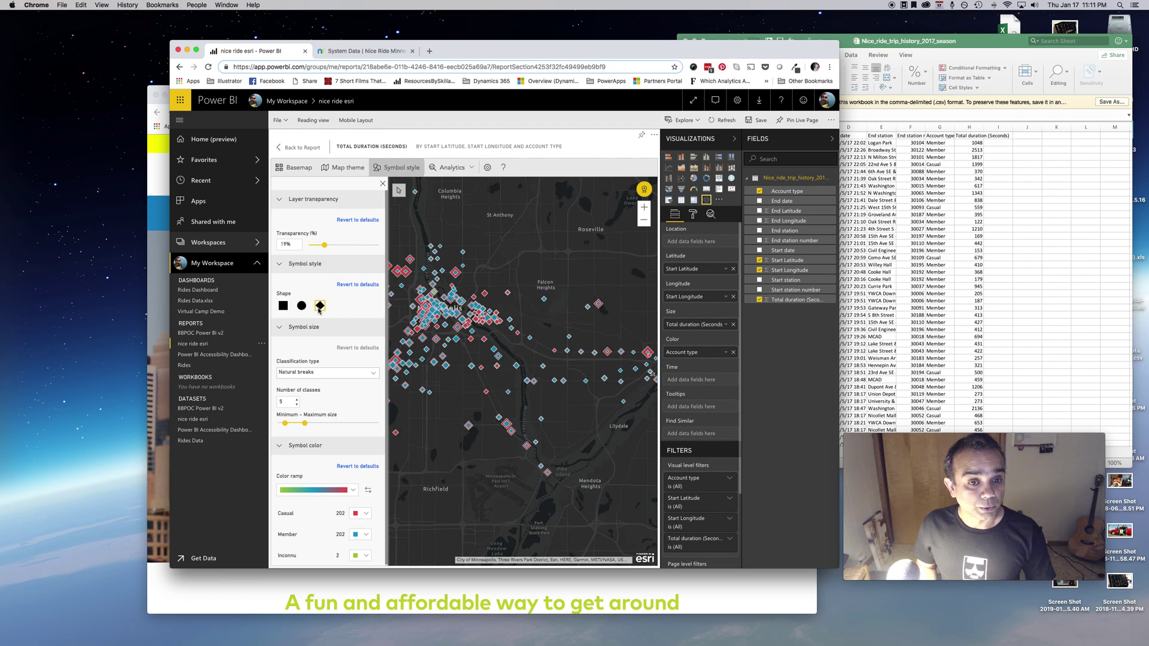
click(285, 308)
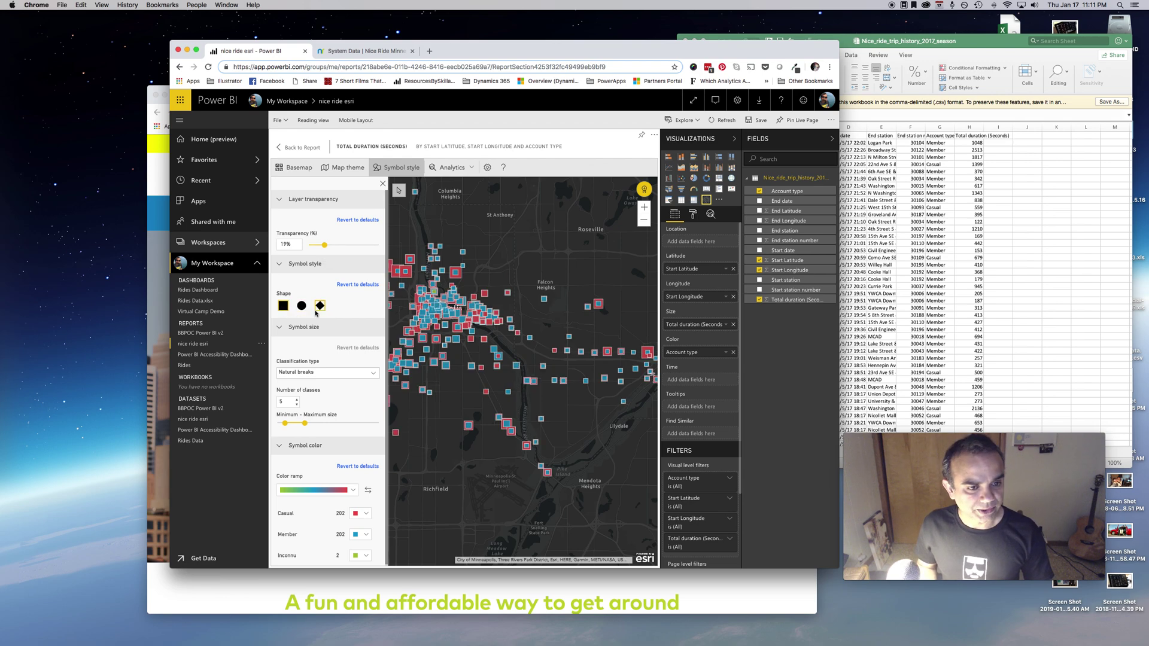
click(303, 308)
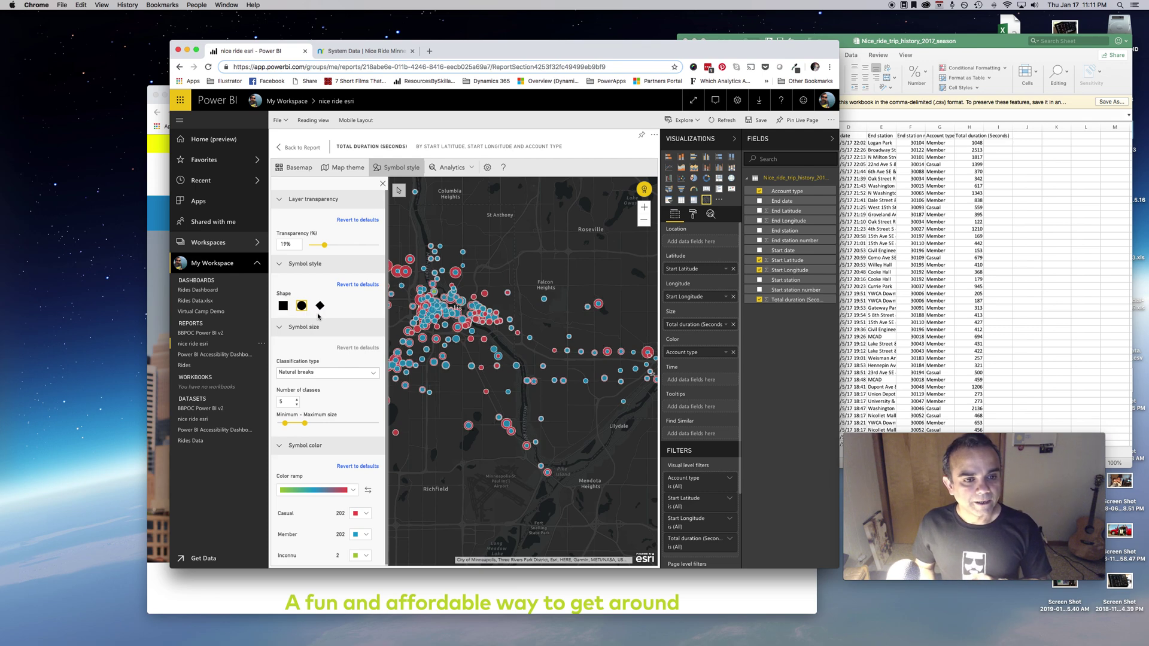
click(455, 169)
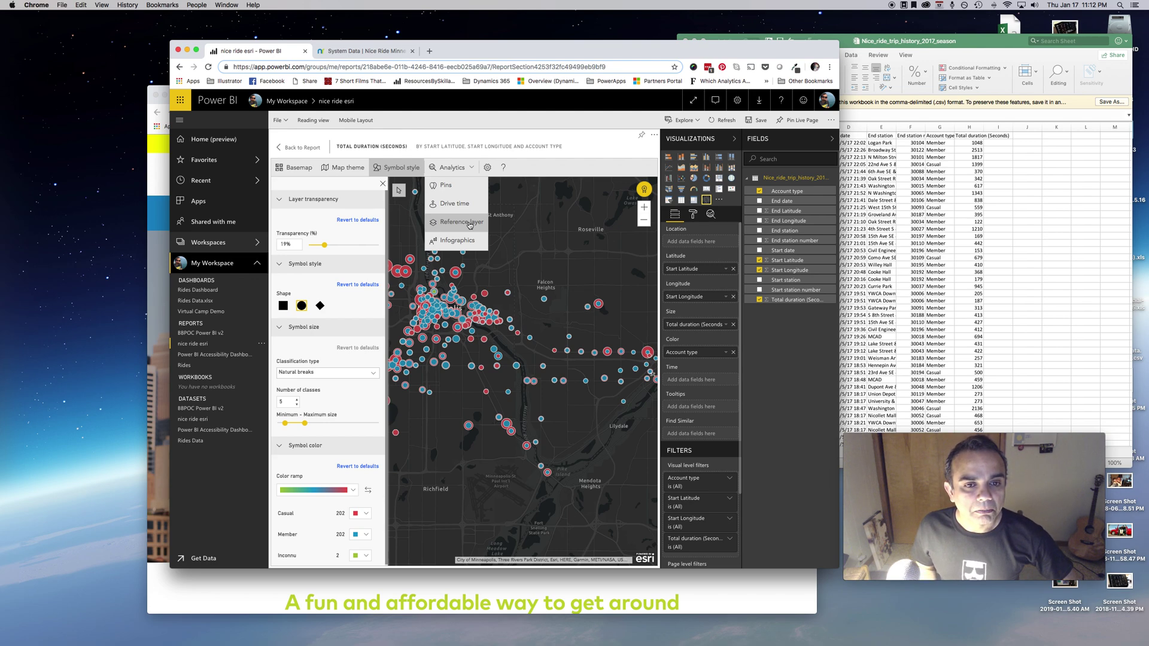
Add the 2016 USA Average Household Income reference layer beneath the trip bubbles.
click(462, 222)
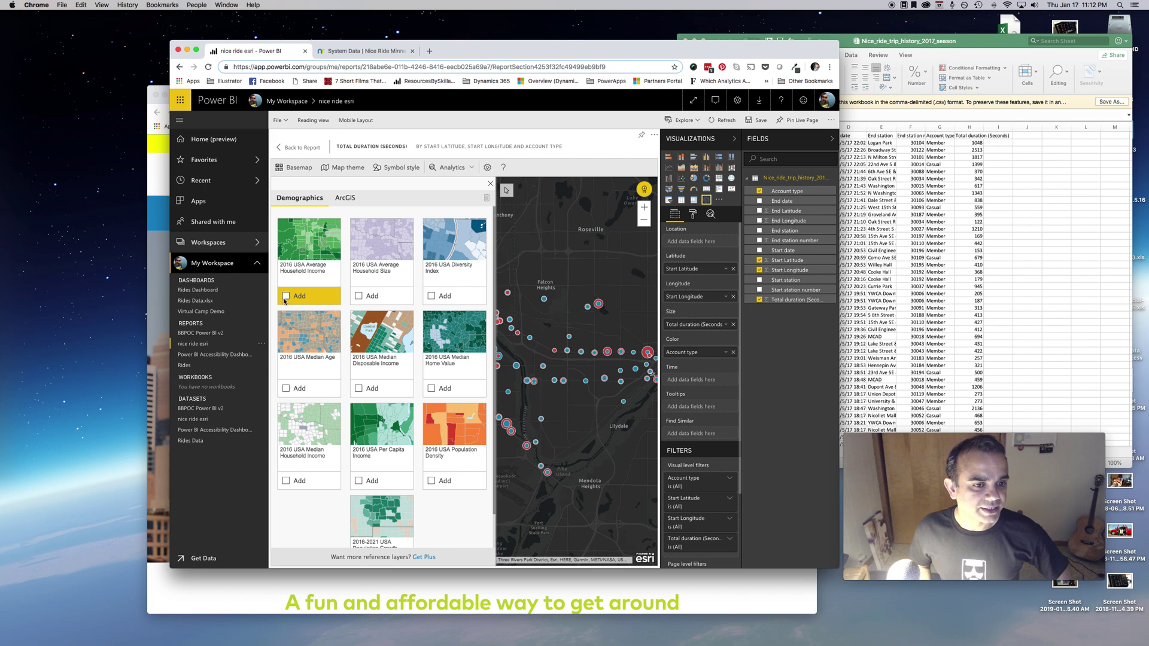
click(286, 297)
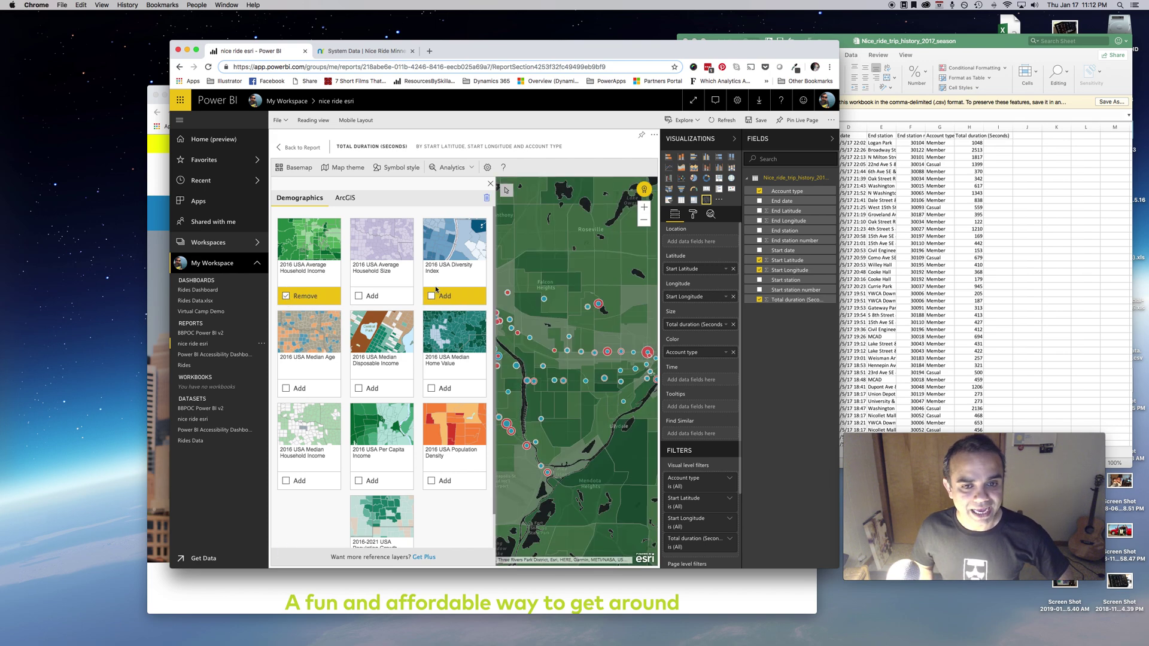
scroll(529, 274, down, 1)
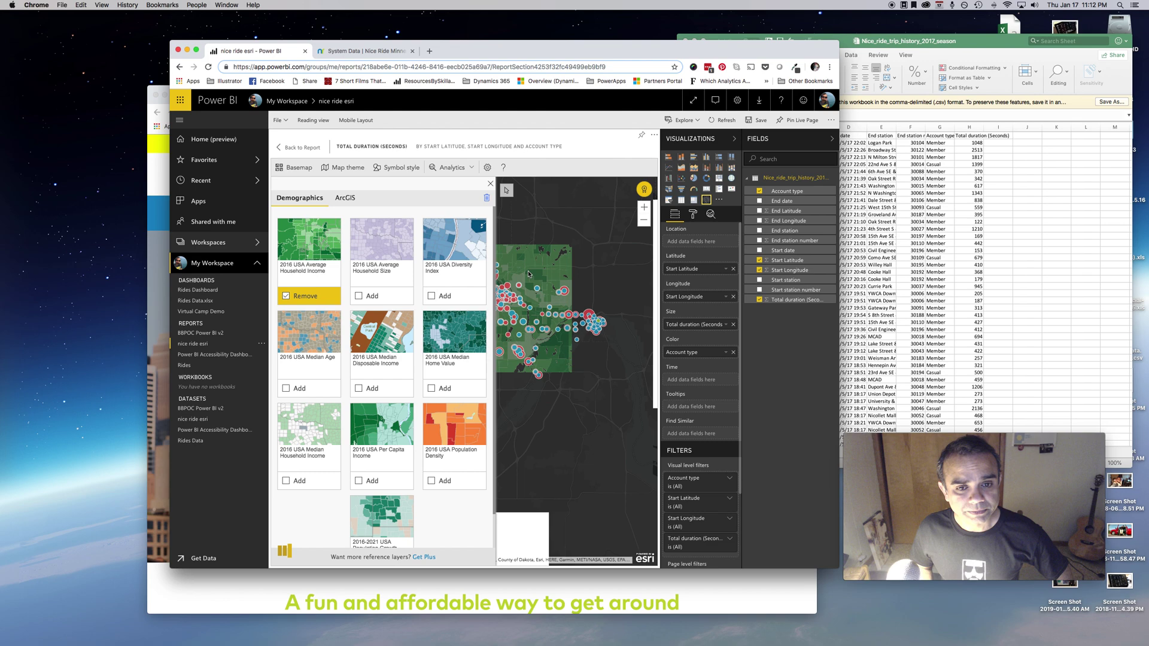
click(491, 183)
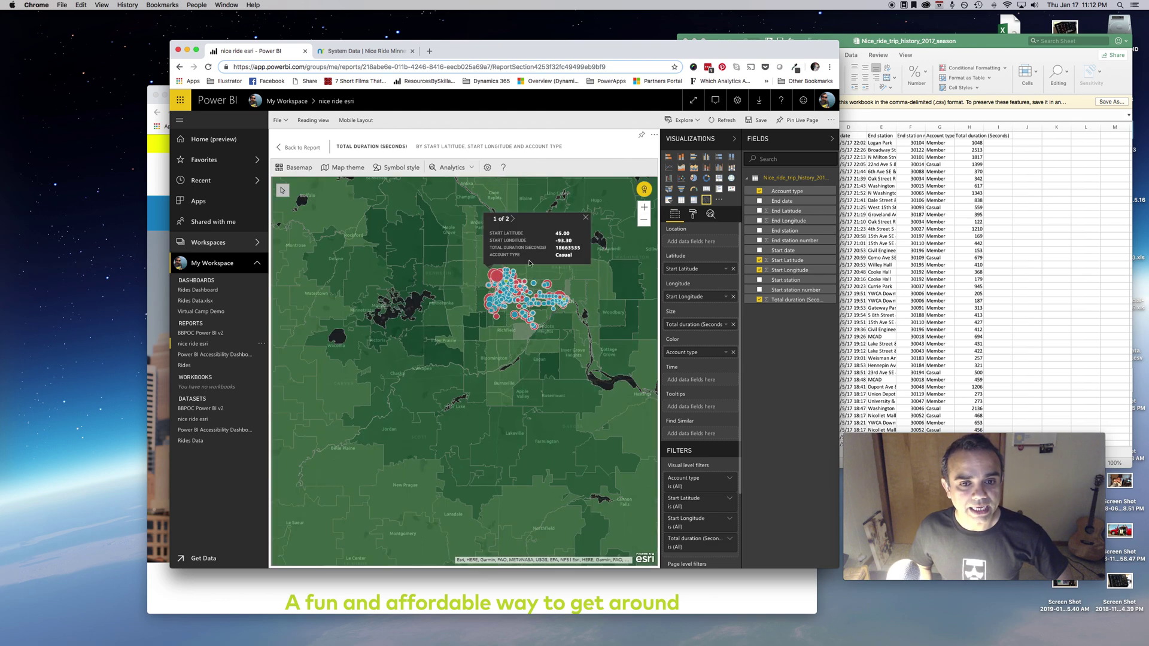
Pan and zoom three levels into central Minneapolis to reach a block group's income details.
scroll(468, 368, up, 1)
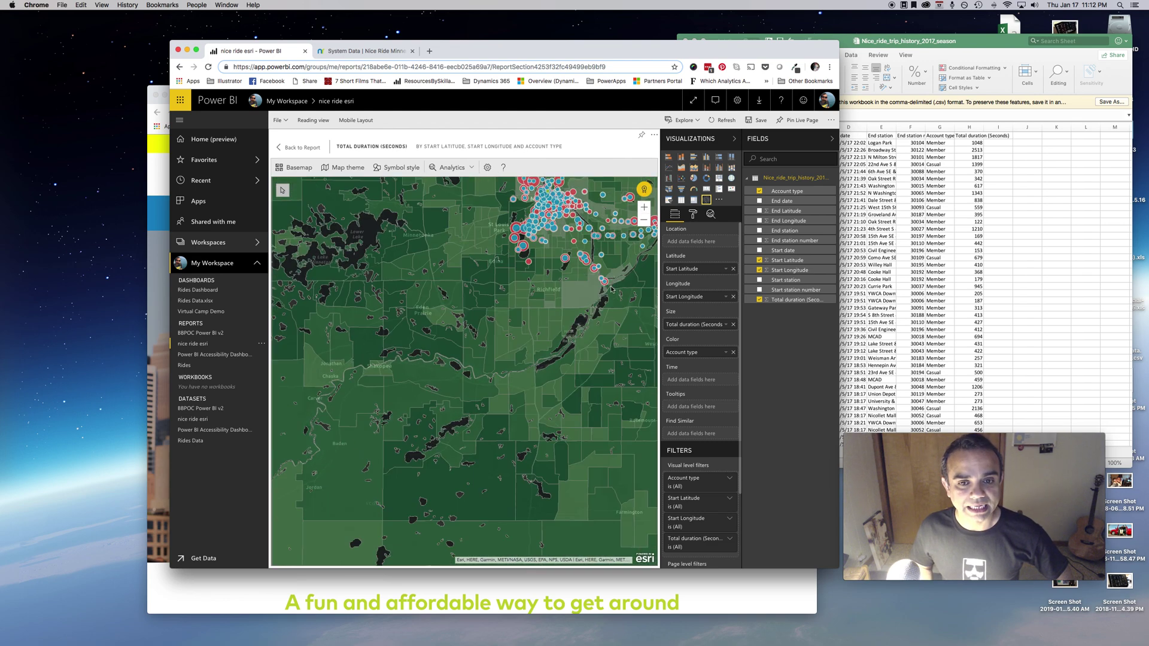
drag(612, 290, 495, 362)
click(645, 208)
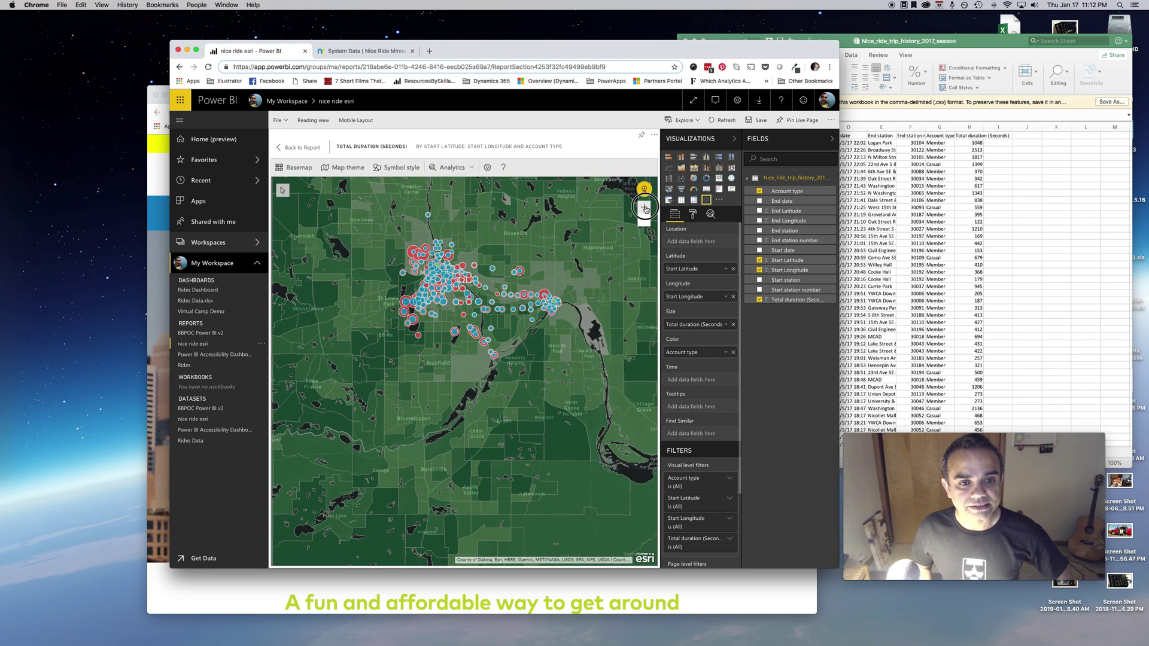
scroll(565, 342, down, 2)
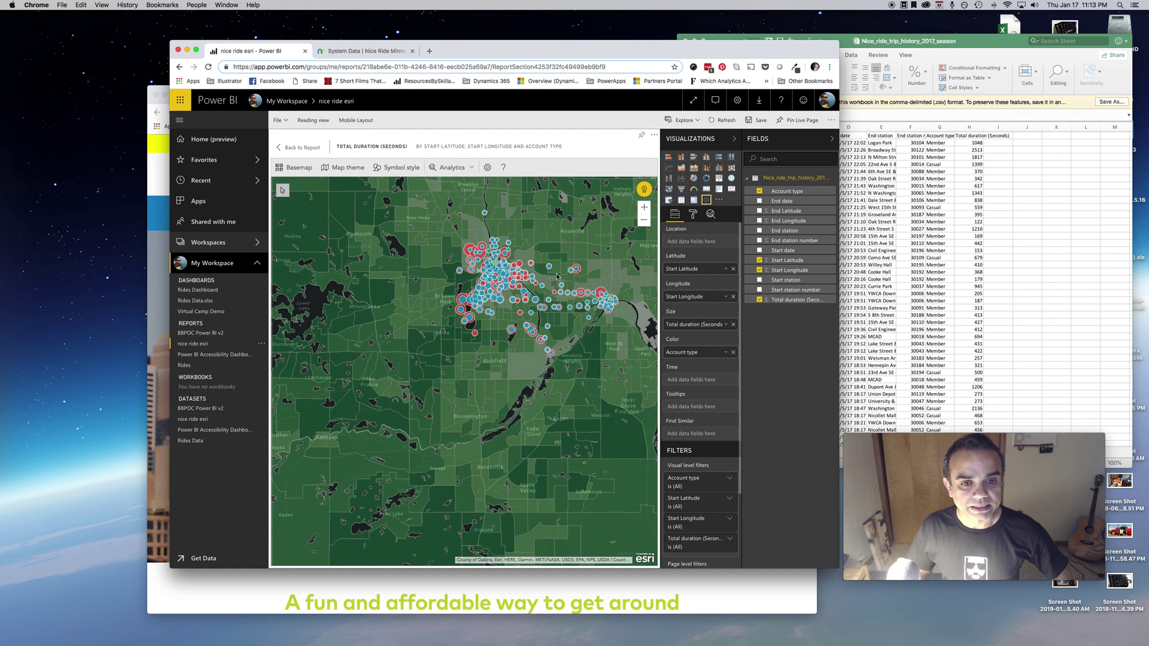
click(644, 207)
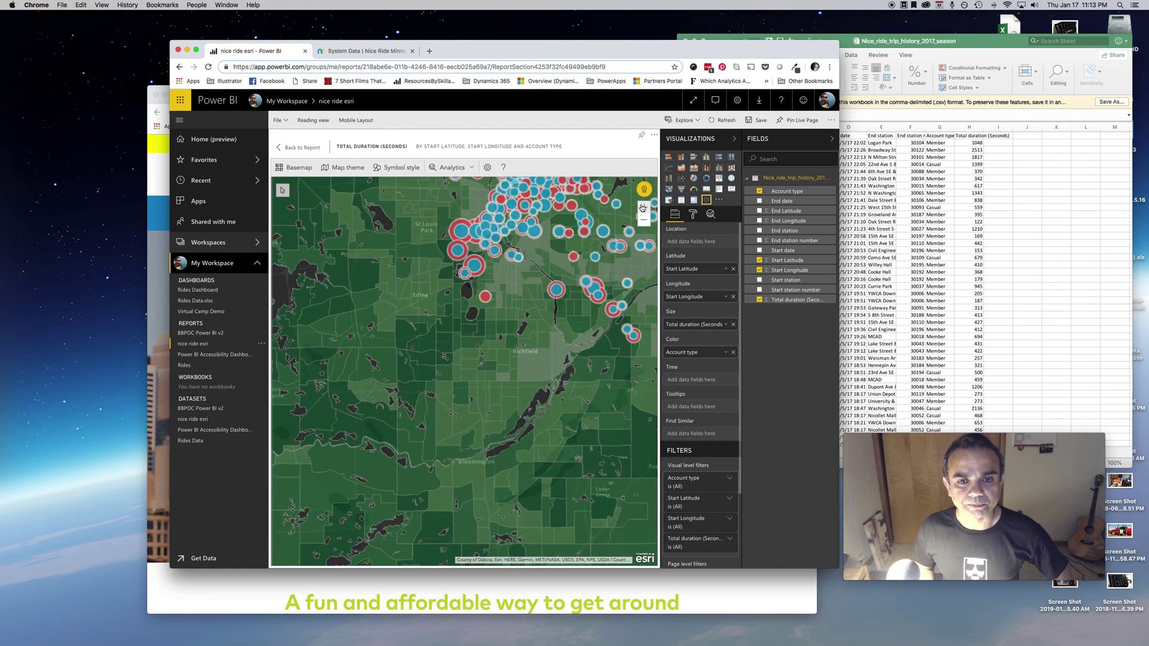
drag(550, 266, 478, 352)
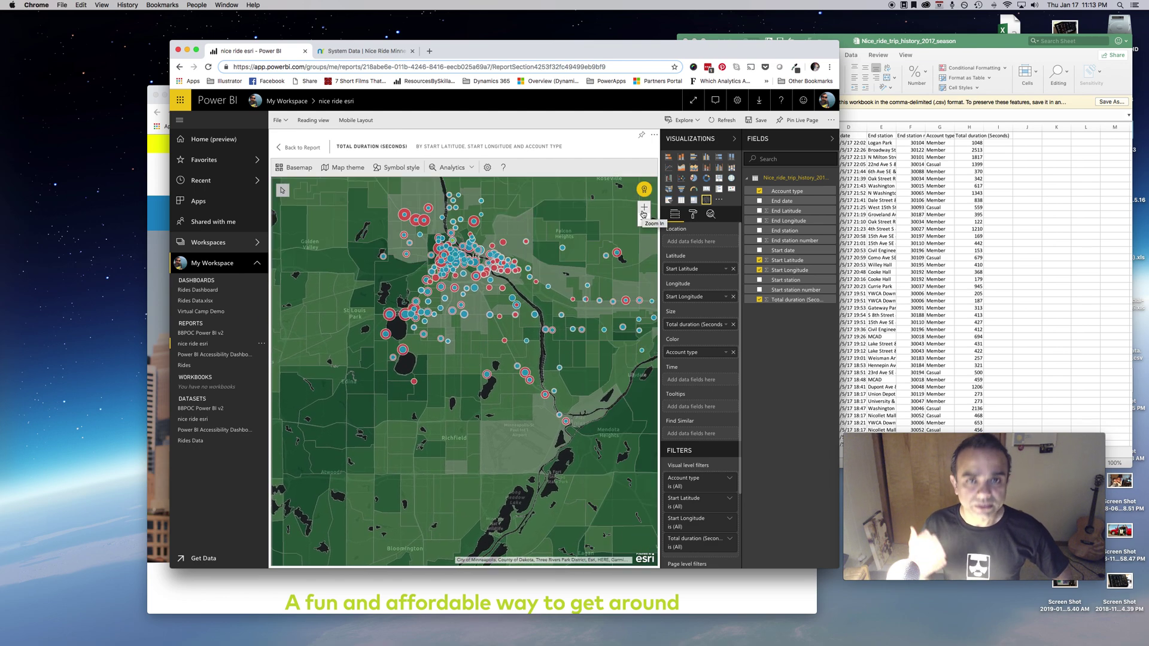
click(644, 208)
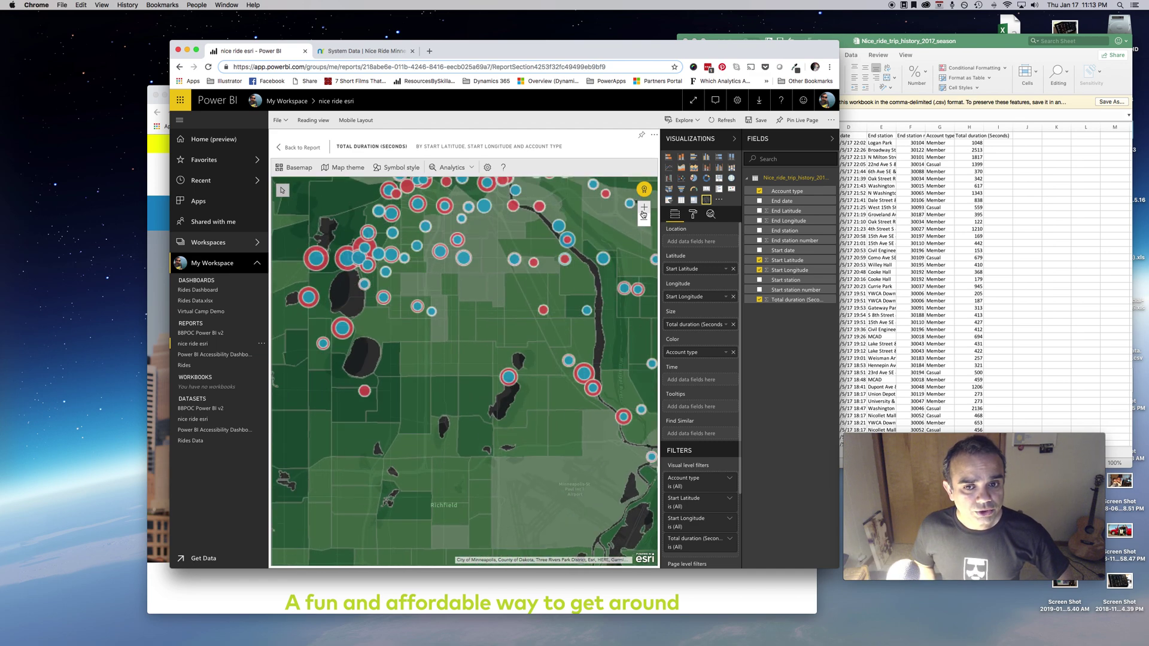
drag(494, 241, 489, 320)
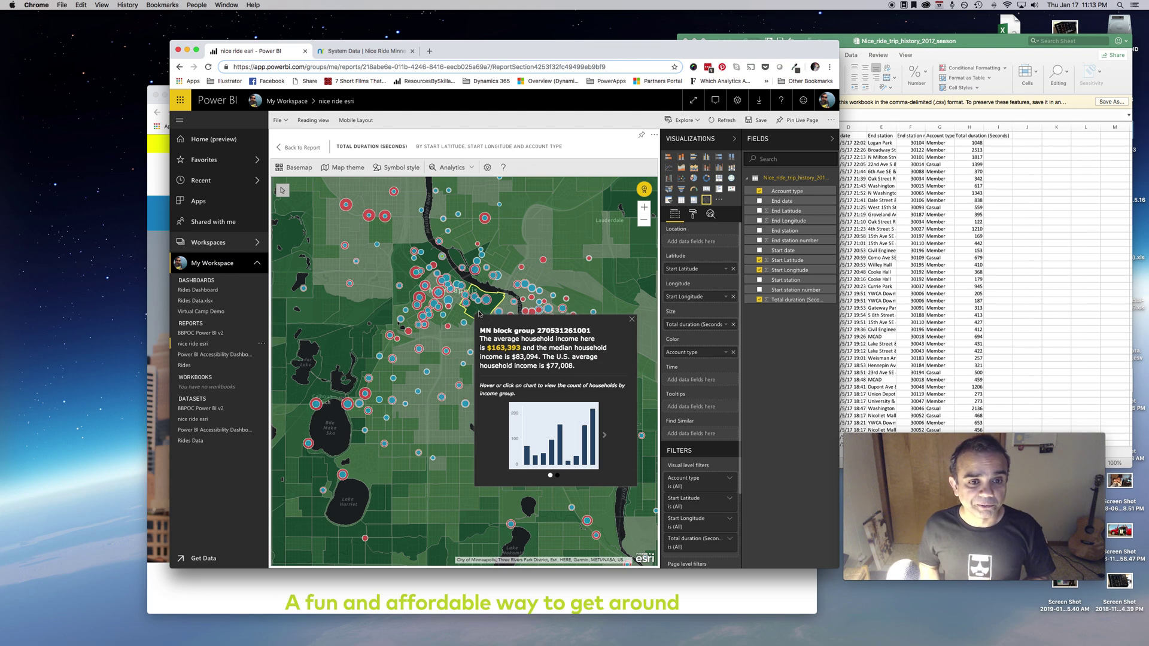
Dismiss the block group income popup and check the clustered trip points' details.
click(485, 310)
click(479, 302)
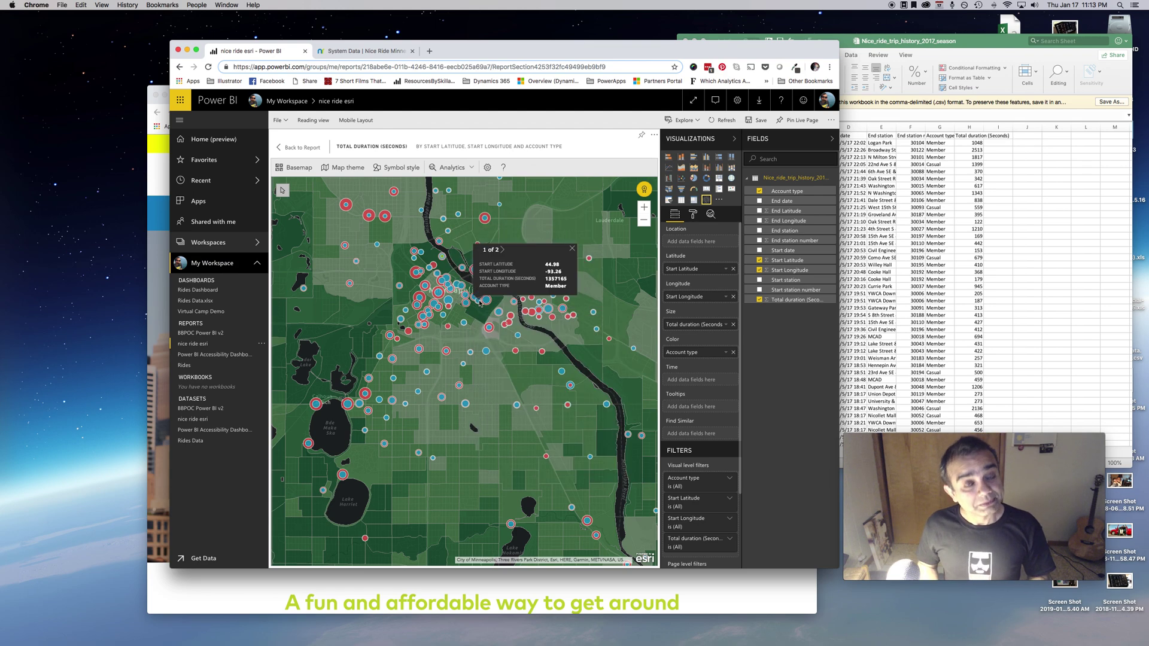
click(480, 302)
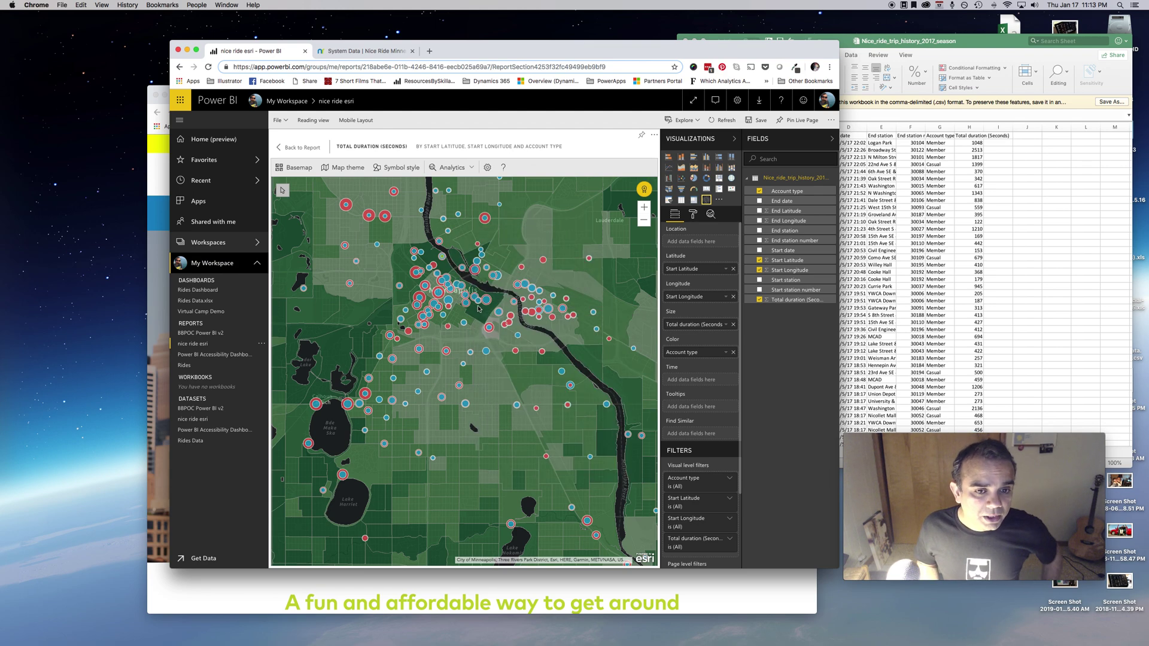
Query another block group's householder age chart, then reopen the Demographics reference layers.
click(430, 362)
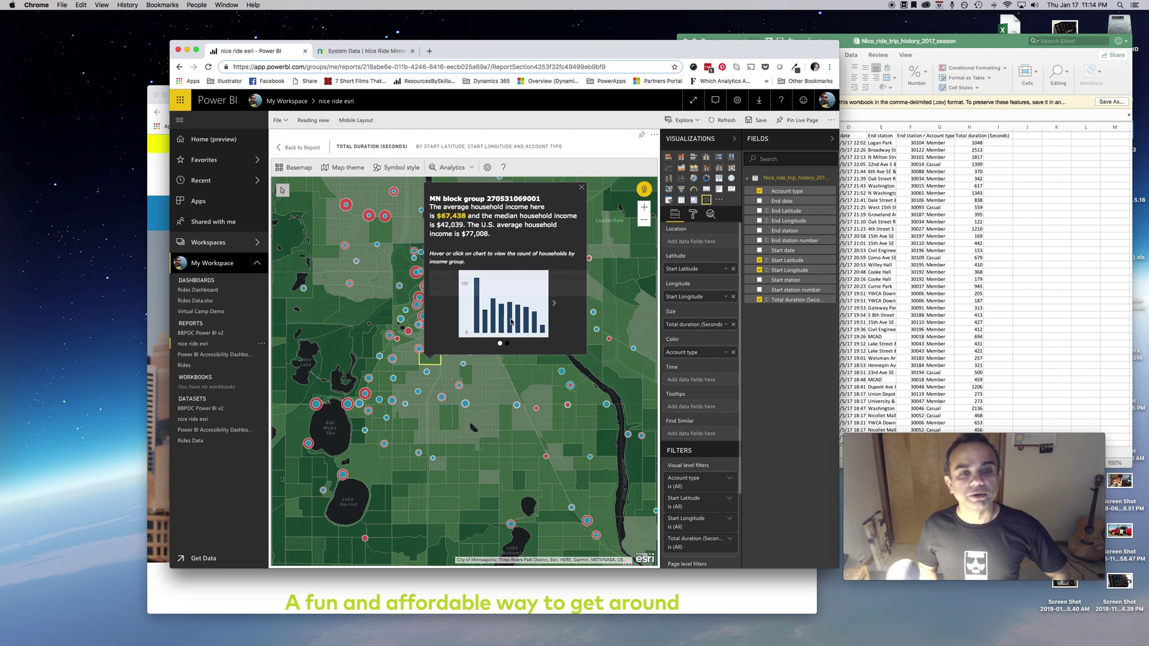
mouse_move(503, 322)
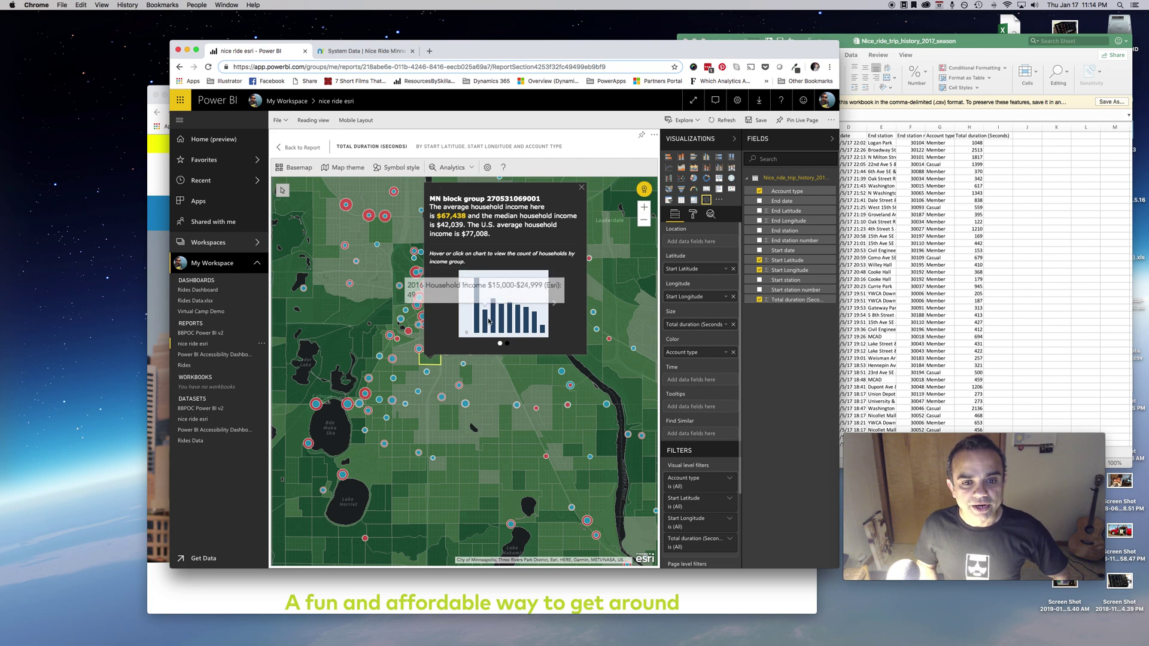
click(554, 303)
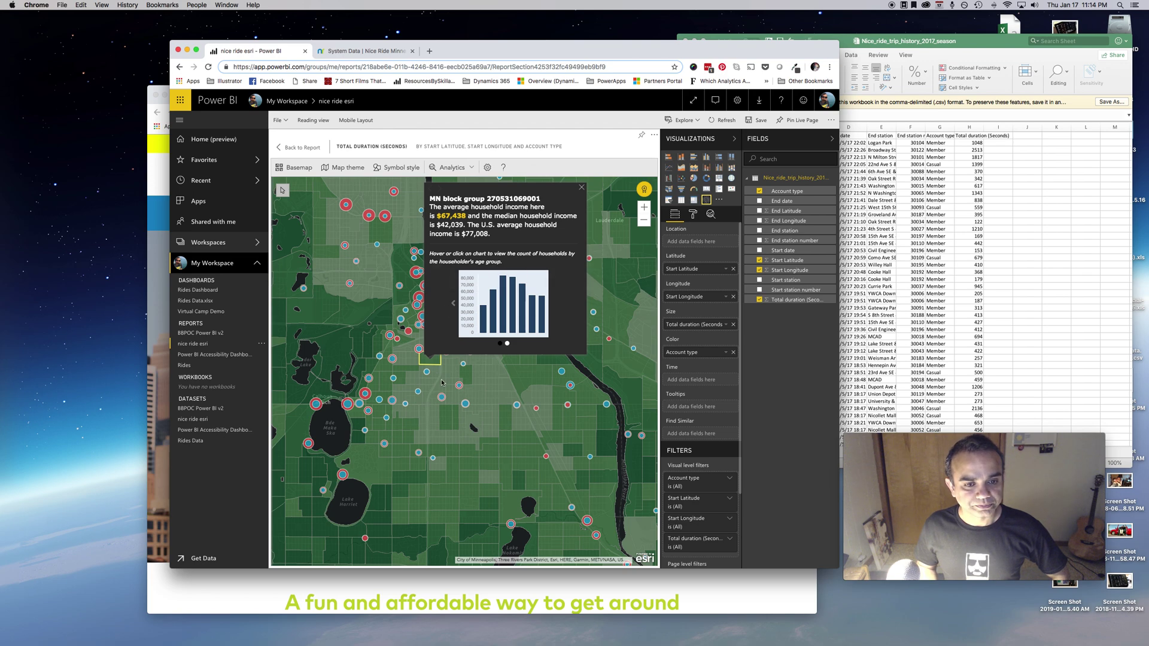
click(491, 398)
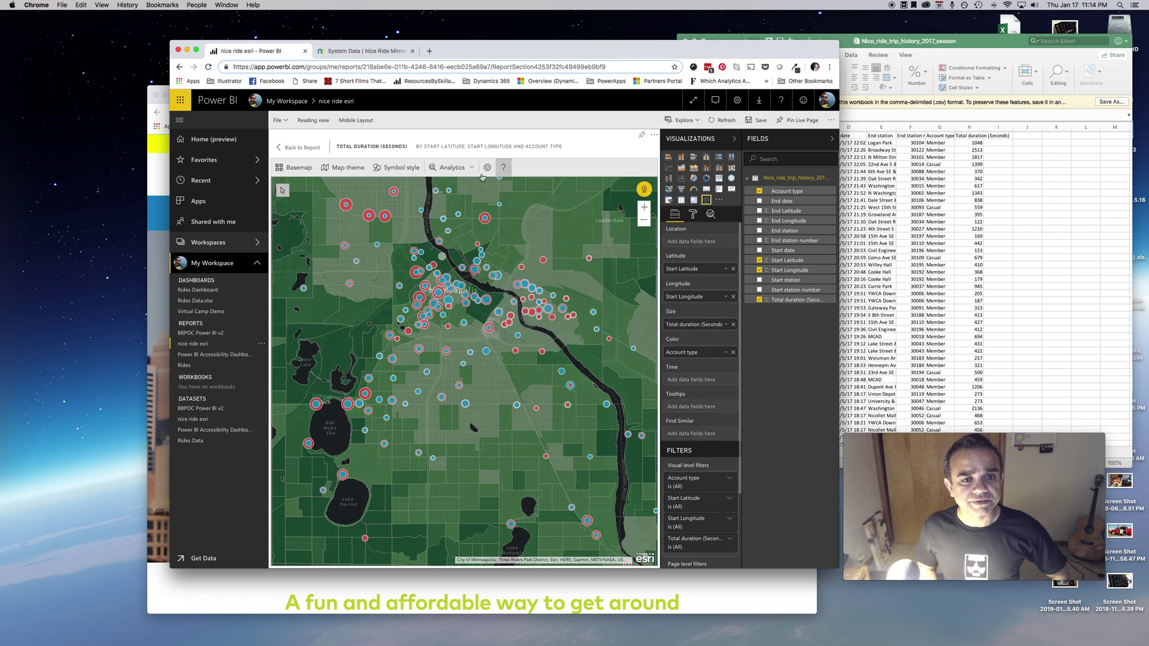
click(453, 167)
click(458, 233)
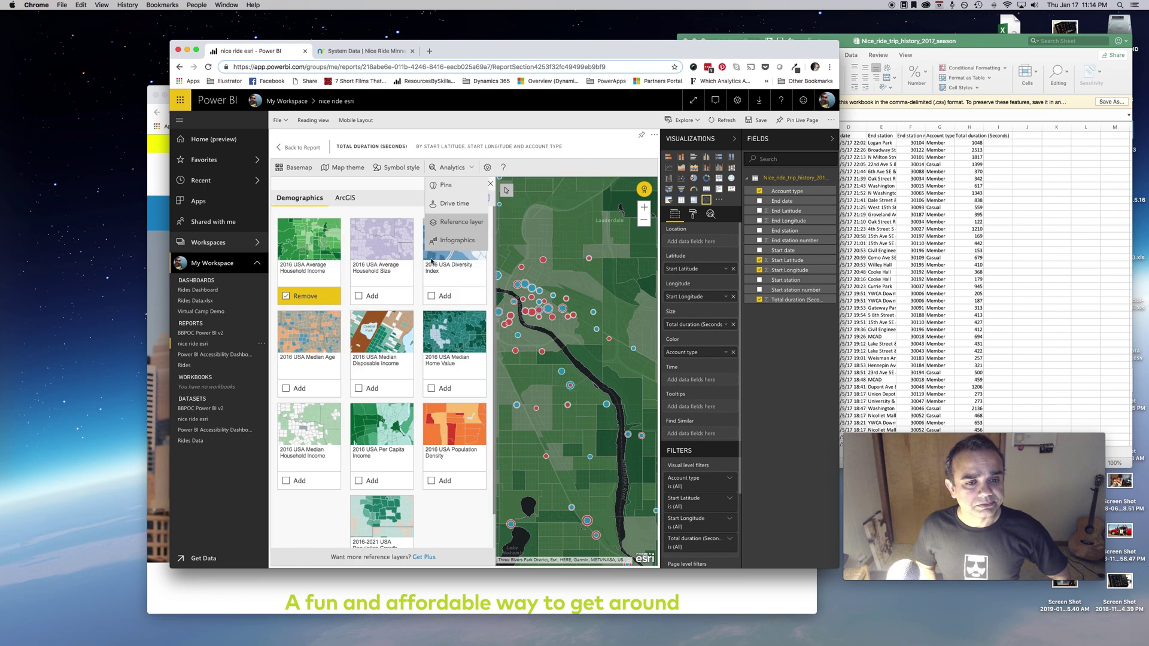
Add the 2016 USA Diversity Index layer and close the panel to see the full map.
click(431, 298)
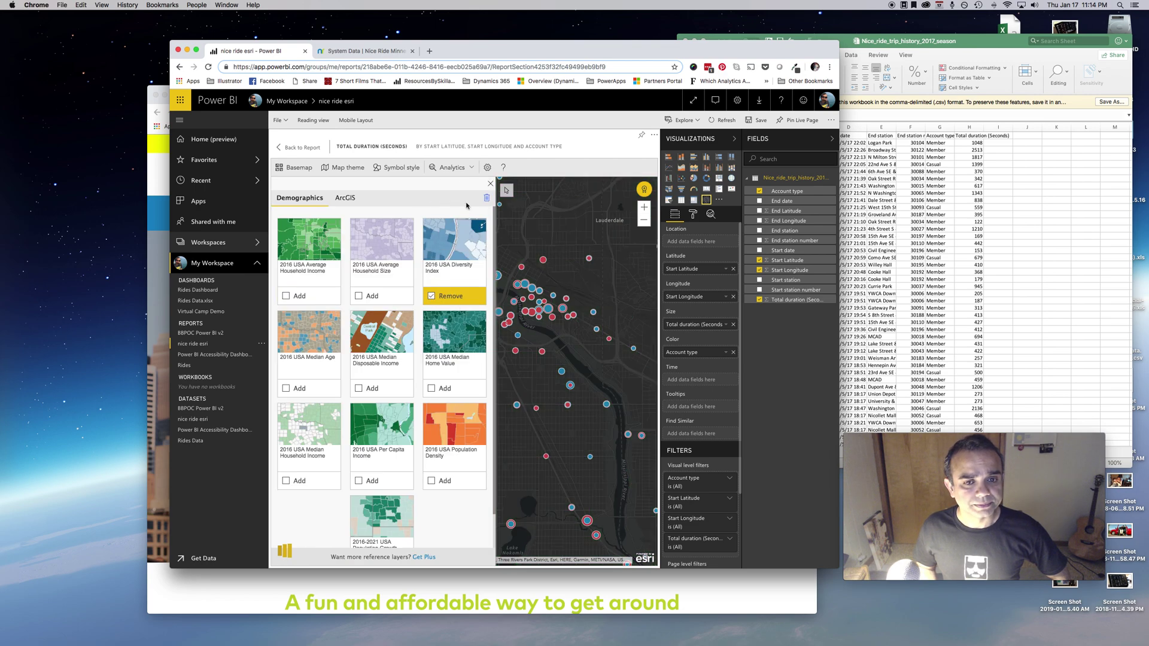
click(490, 184)
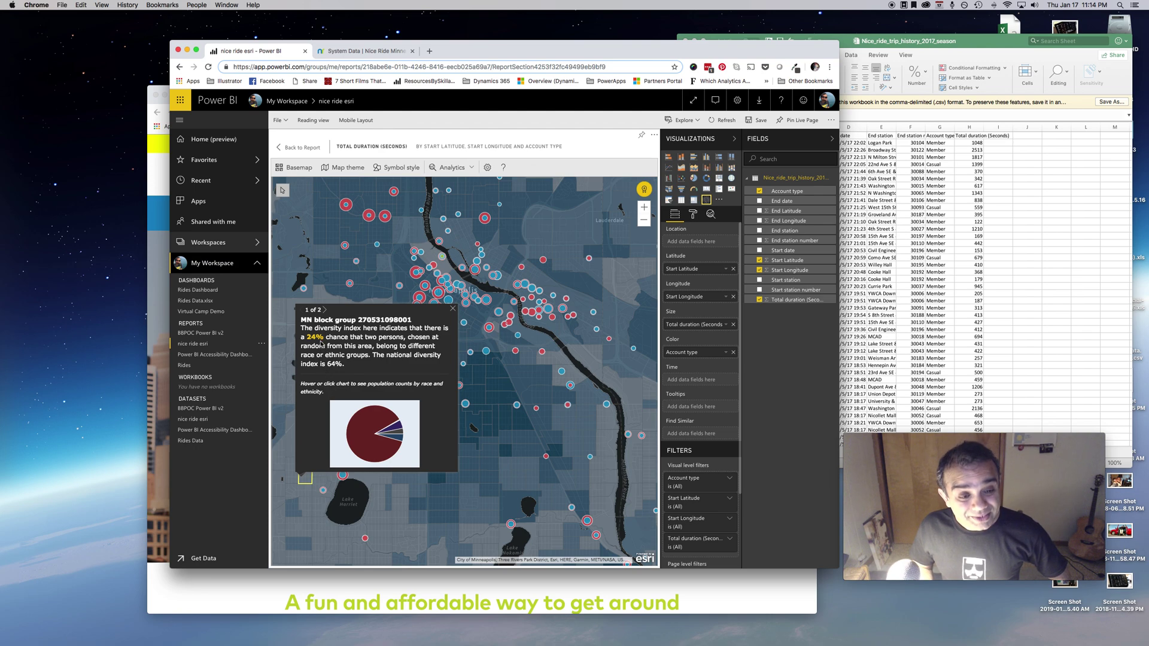
mouse_move(357, 417)
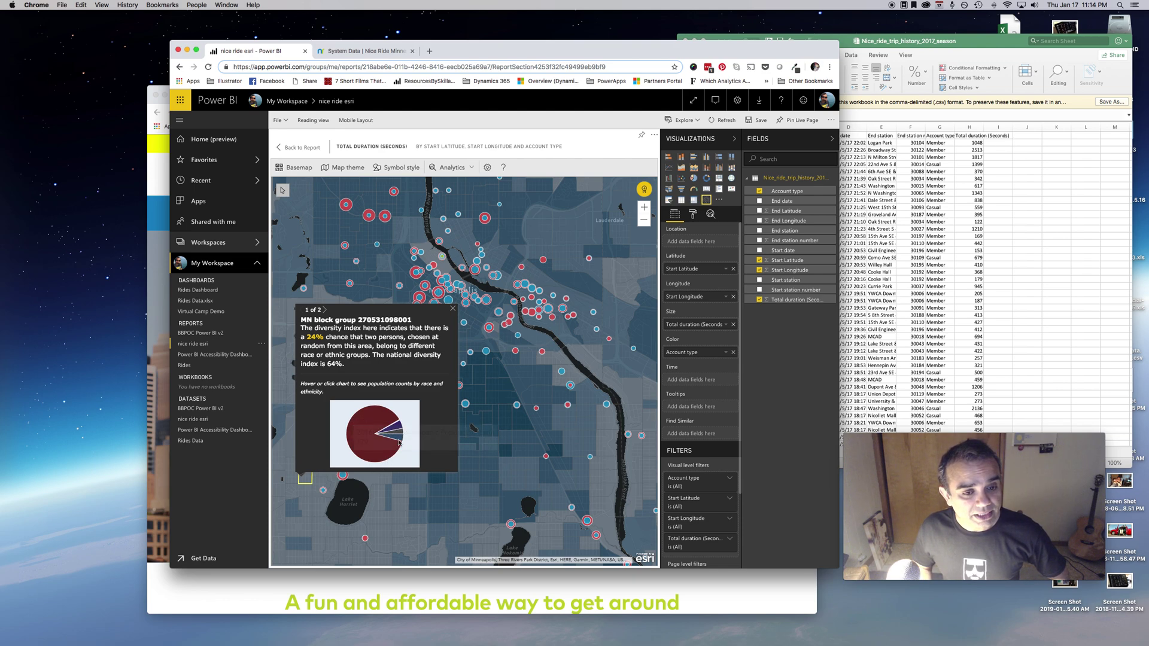
View another block group's diversity index popup, then close it.
mouse_move(400, 426)
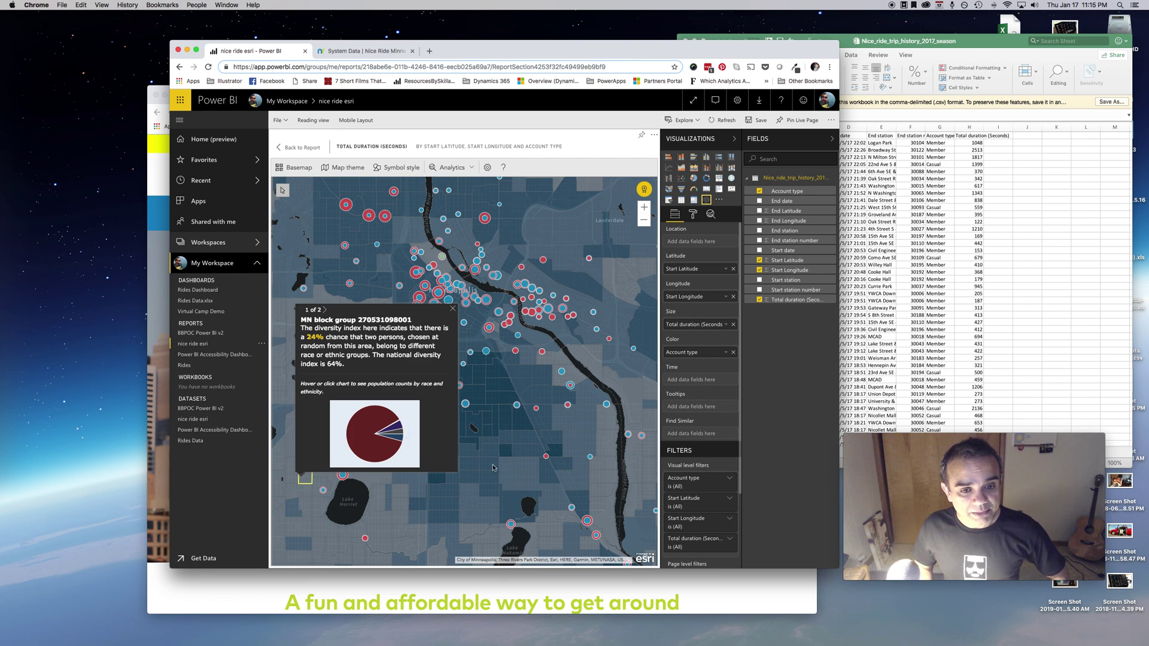
click(495, 392)
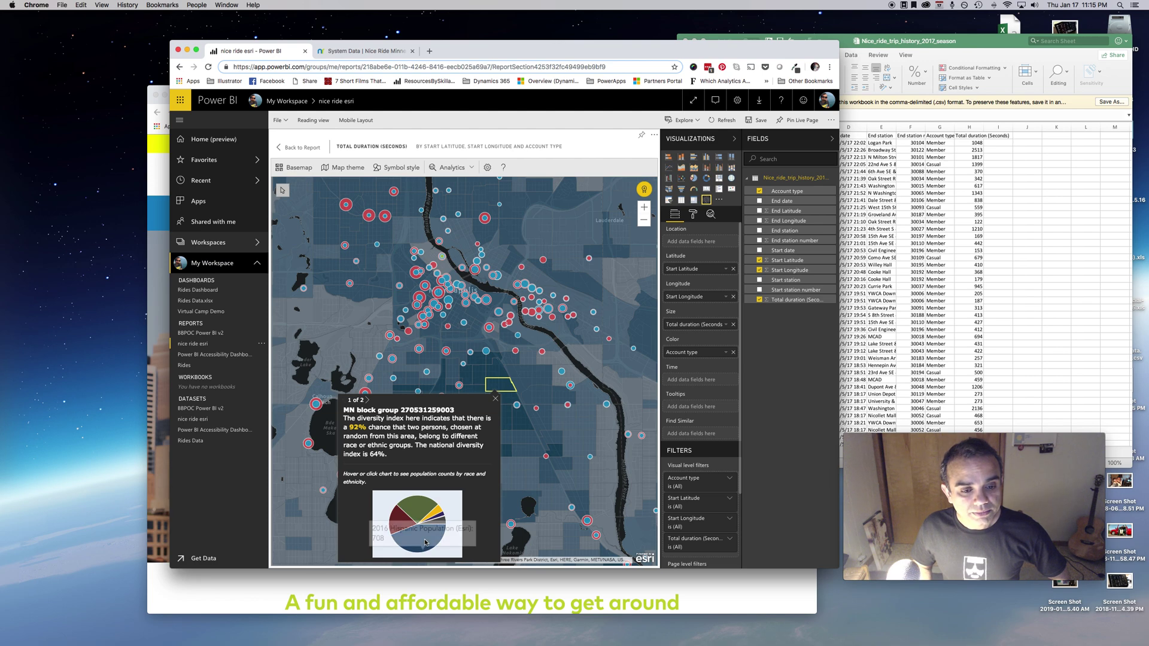
mouse_move(423, 513)
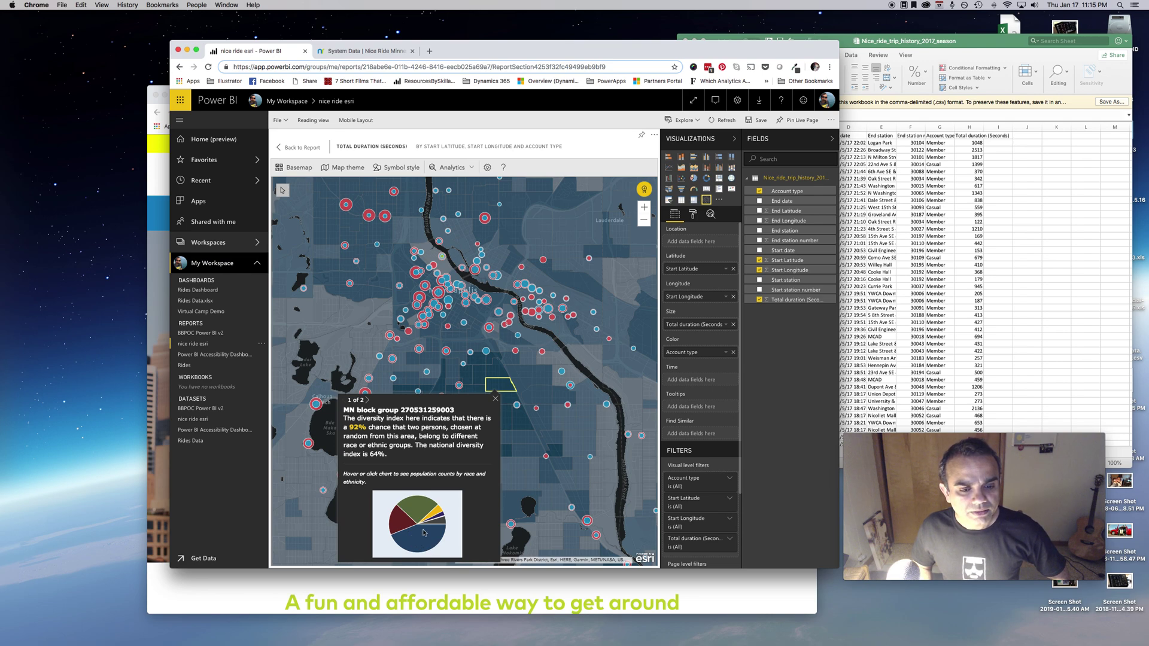
click(524, 479)
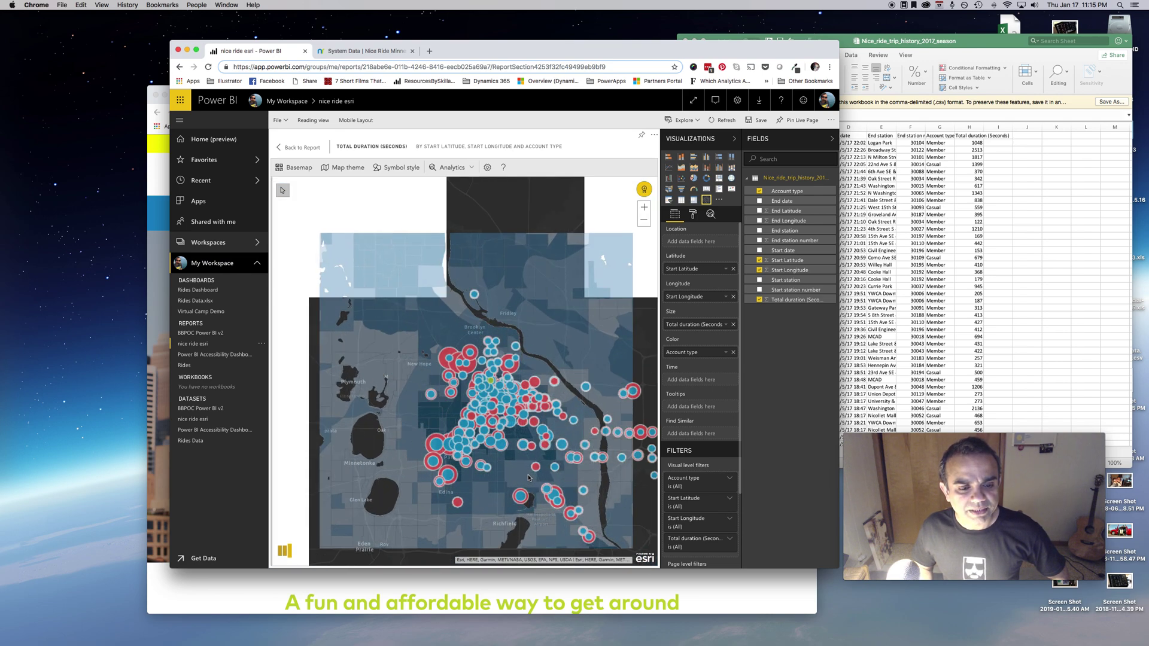
scroll(494, 477, up, 1)
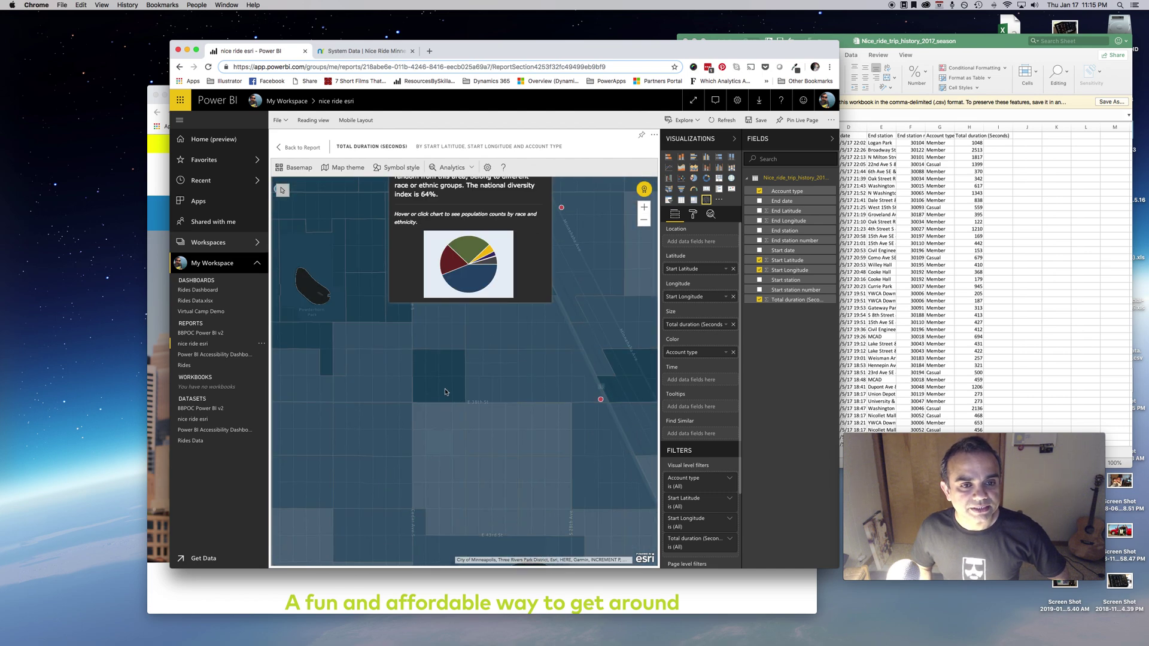
Inspect a block group's diversity pie chart, close it, and zoom back out citywide.
click(431, 373)
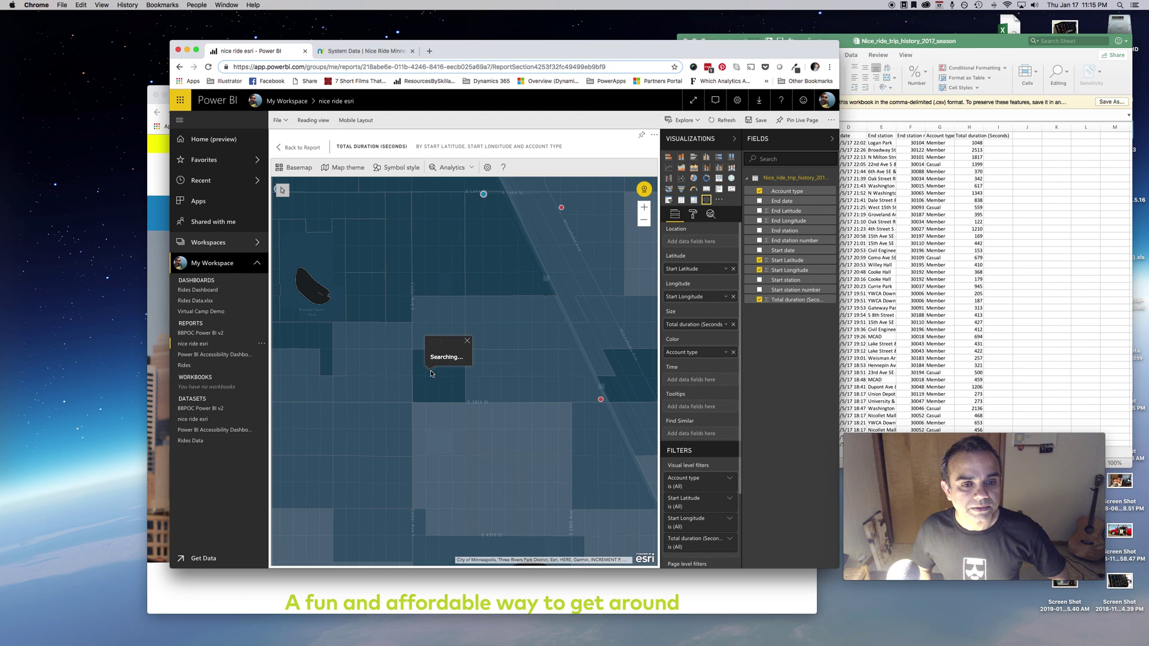
mouse_move(496, 350)
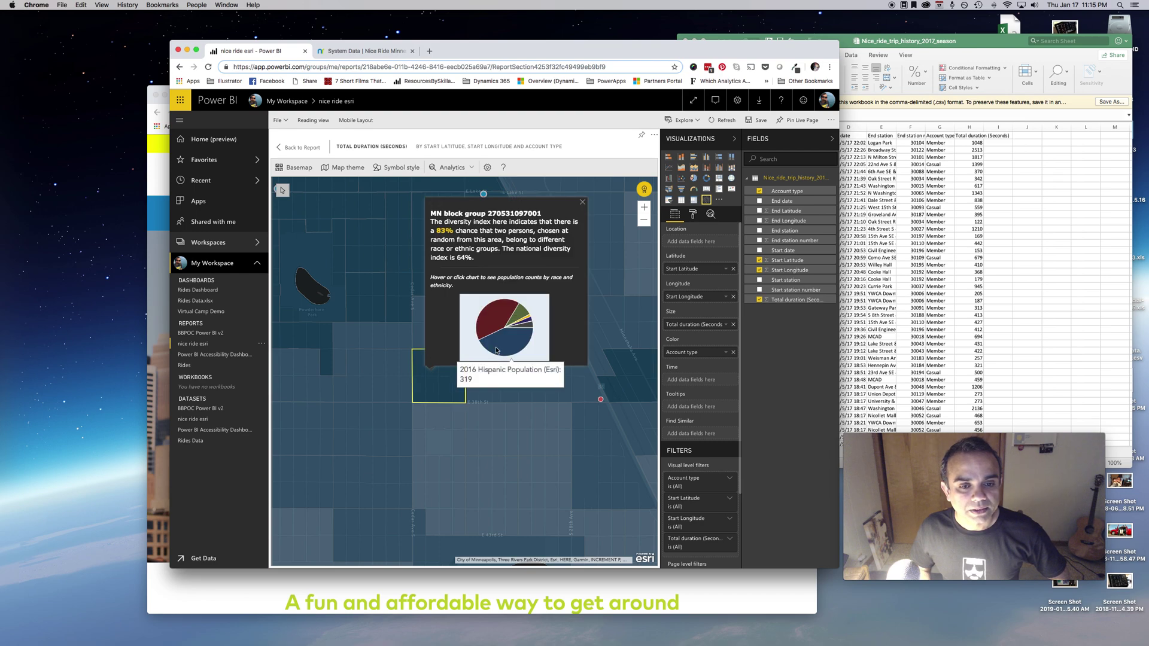
mouse_move(492, 328)
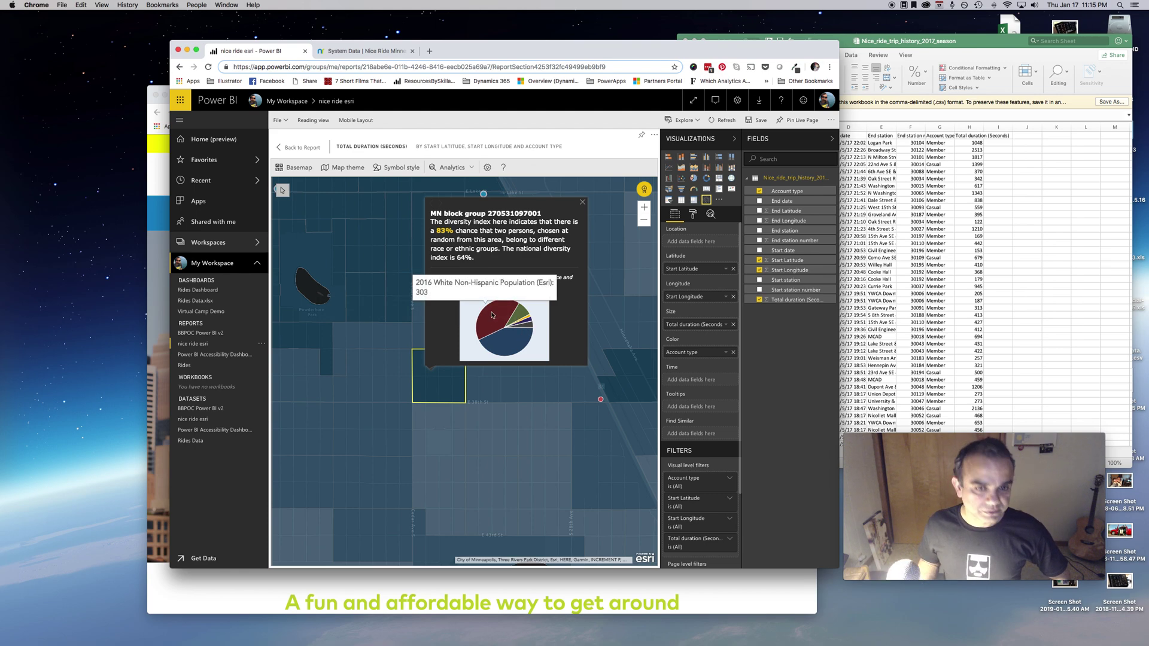
click(584, 203)
scroll(498, 292, down, 5)
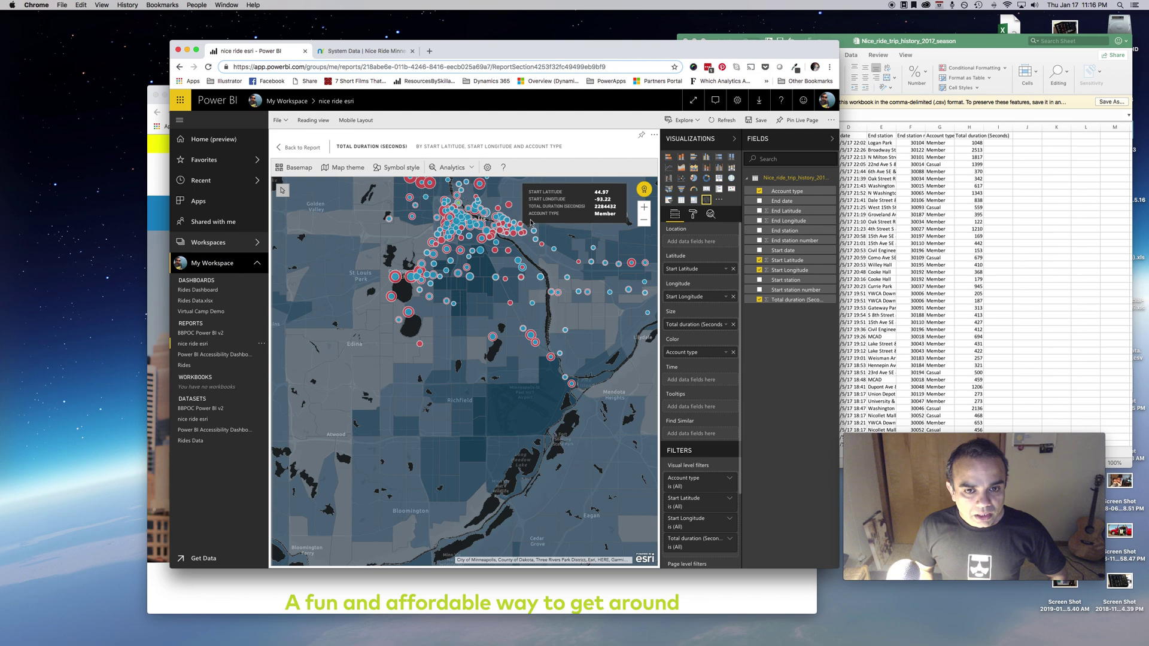
Add Total population, Total households and Population by Gender infographic cards over downtown Minneapolis.
click(466, 172)
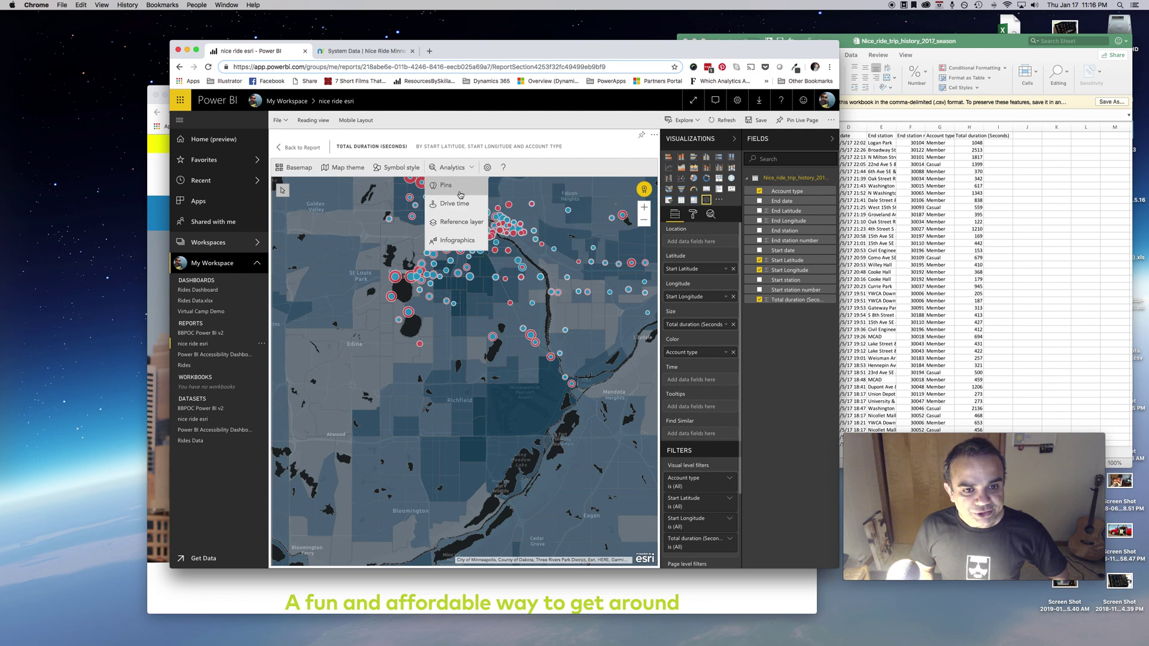
click(469, 192)
click(458, 167)
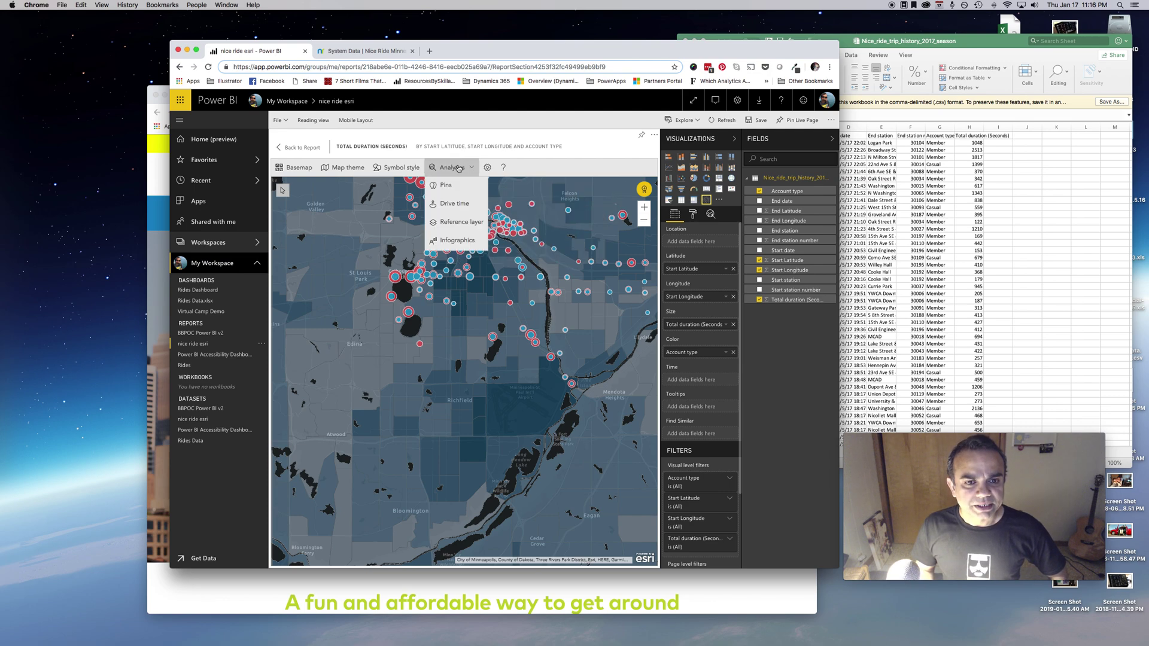
click(461, 242)
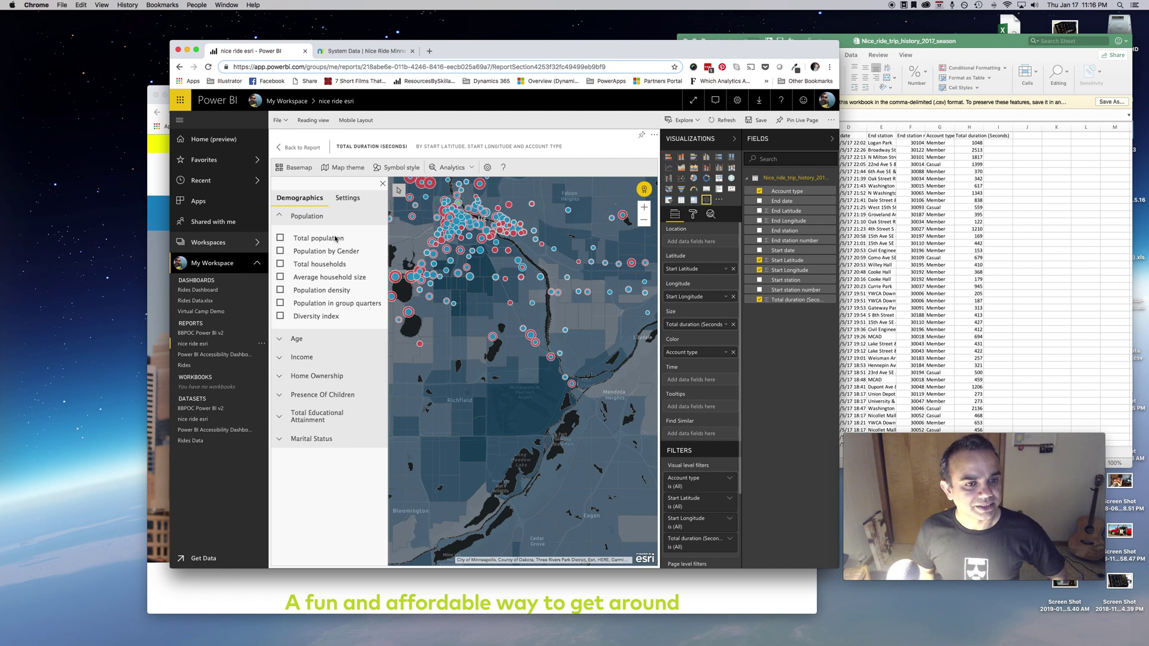
click(280, 239)
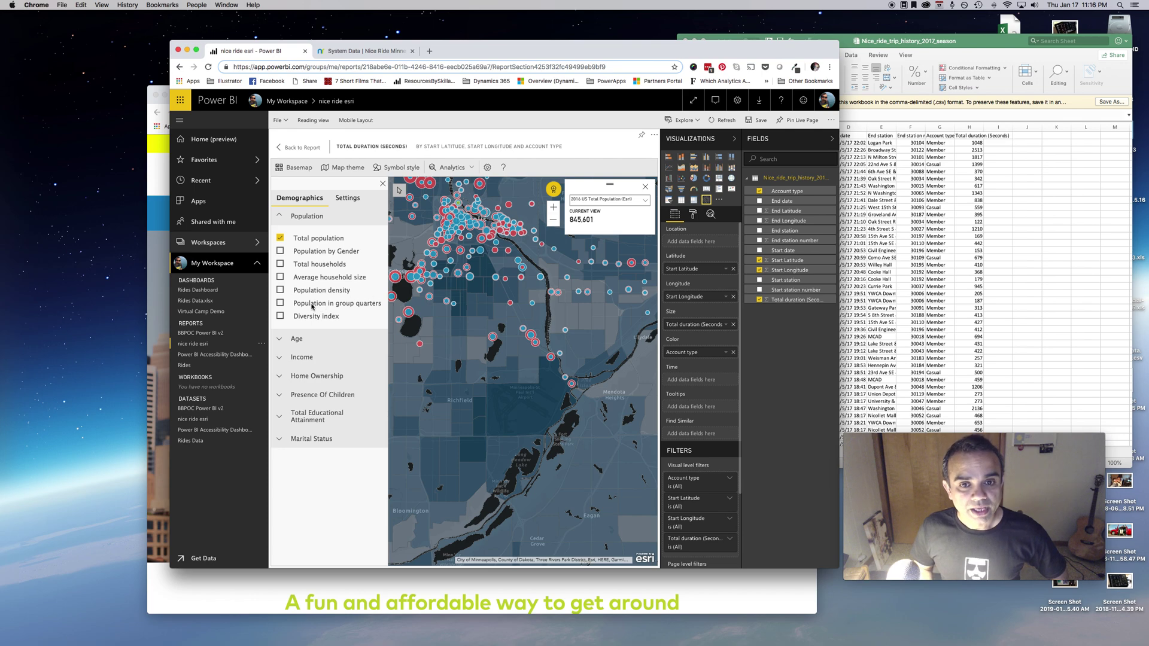
click(281, 265)
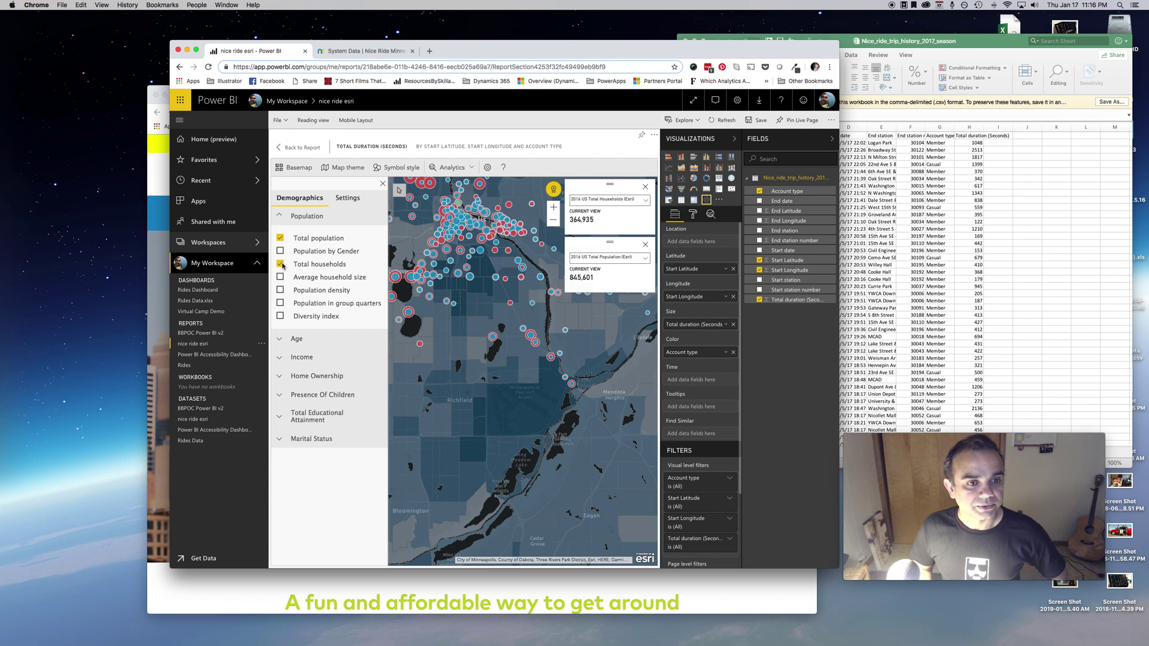
click(280, 251)
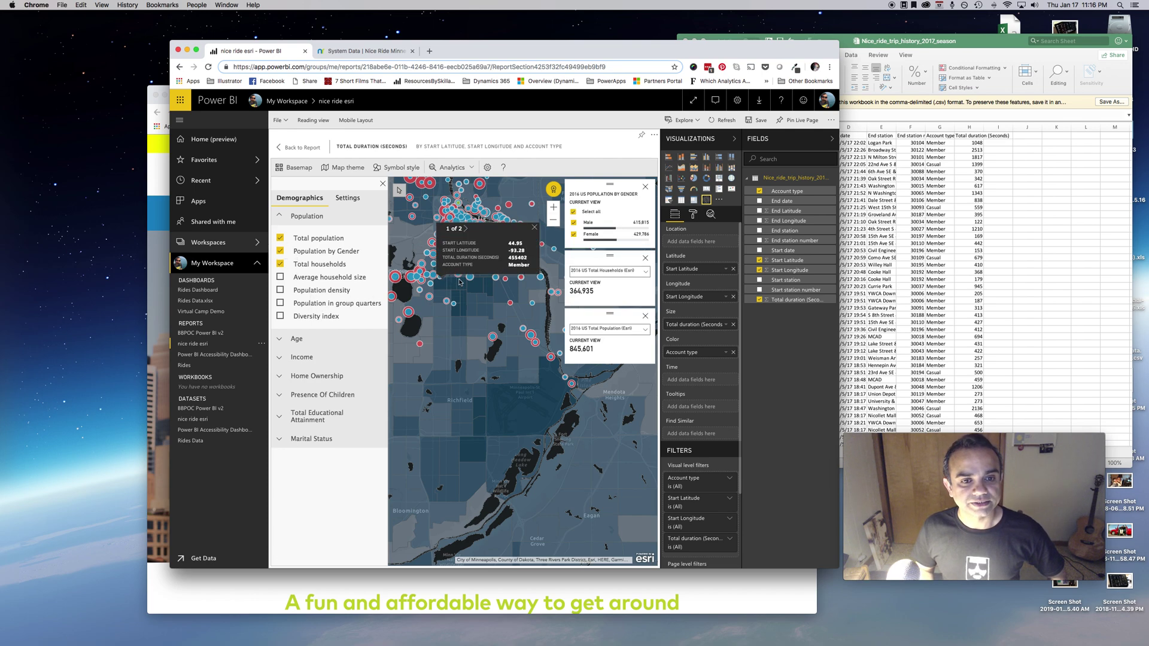
scroll(512, 224, up, 2)
drag(512, 223, 449, 311)
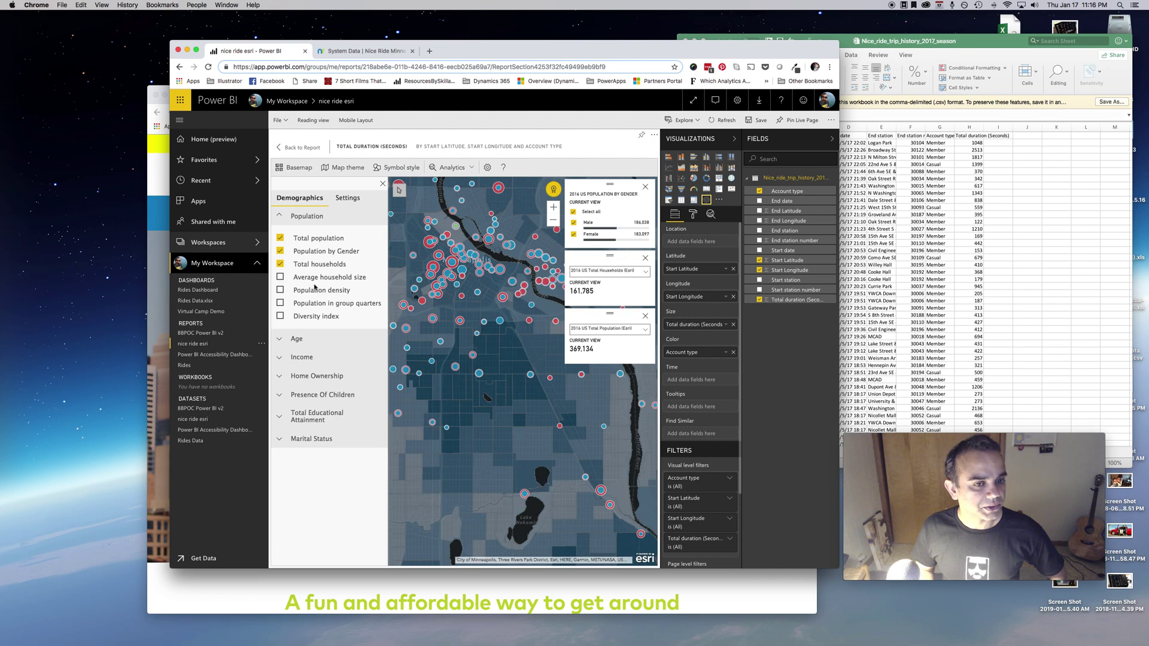
Add a Median age card, then remove all four infographic cards from the map.
click(281, 339)
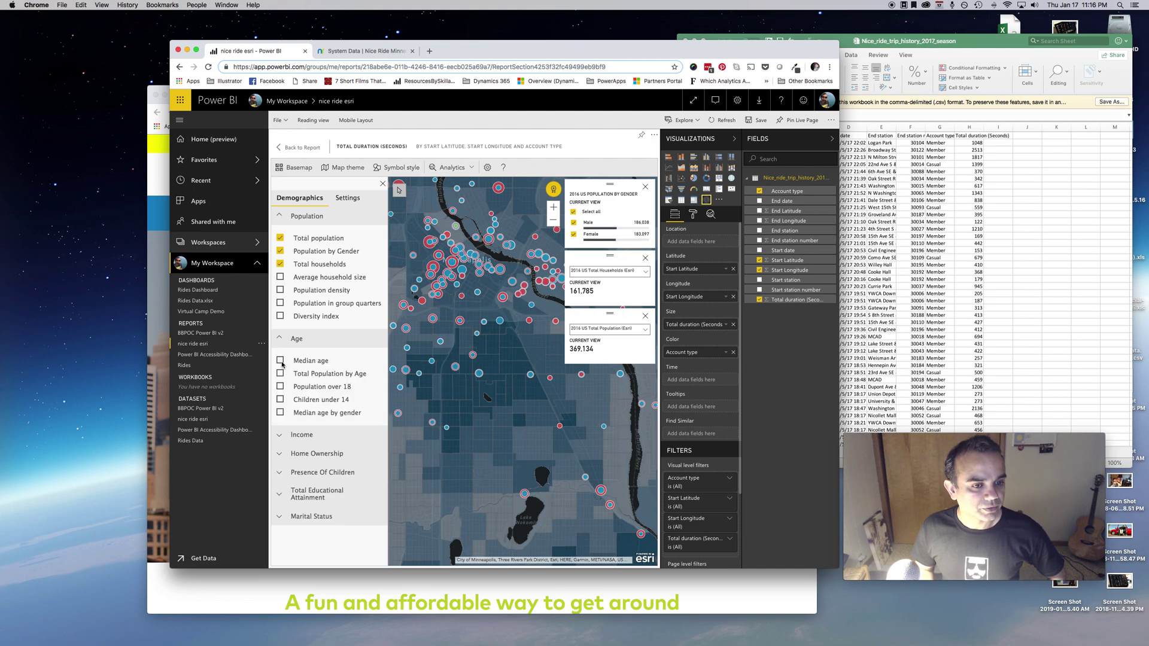
click(280, 361)
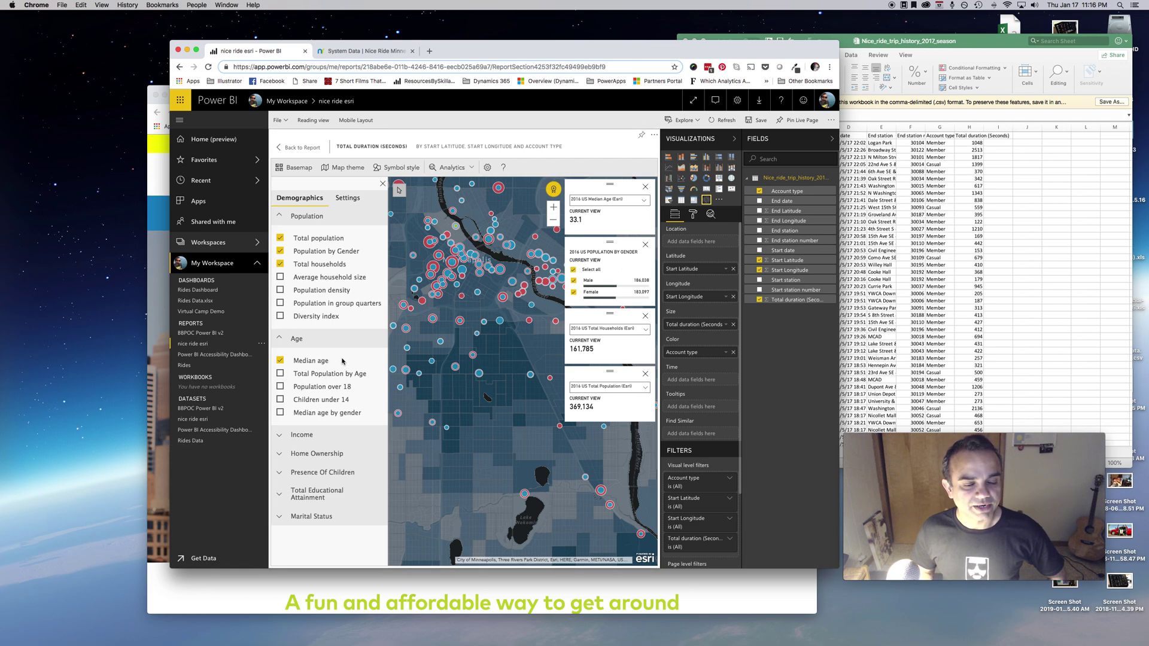
click(646, 374)
click(645, 316)
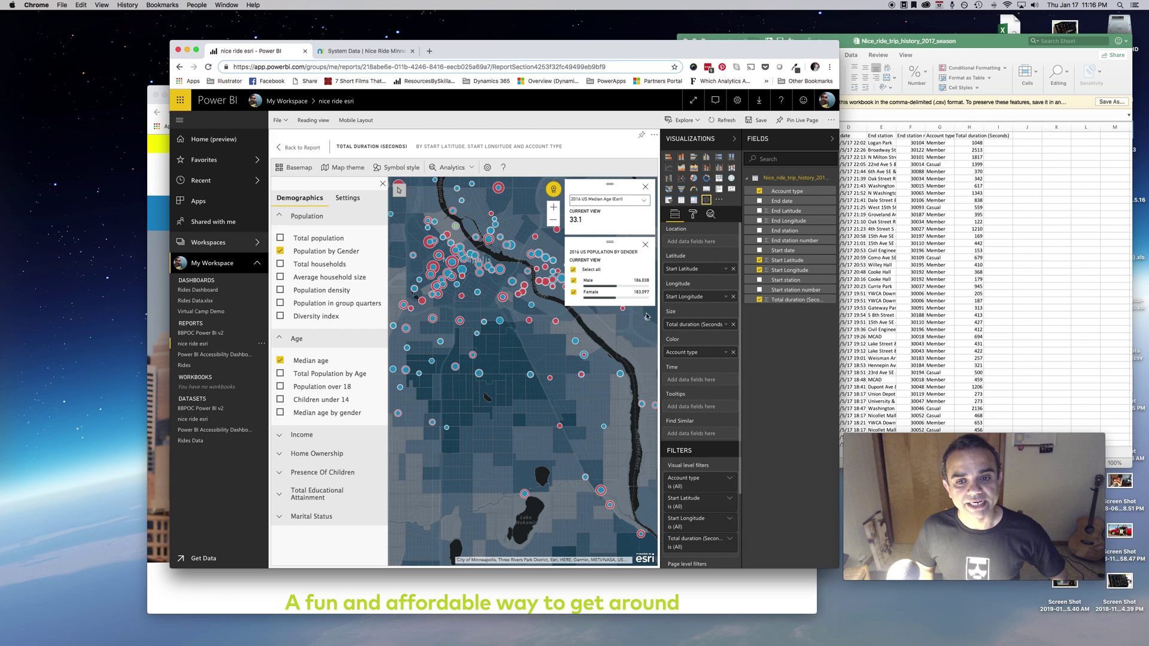
click(645, 244)
click(645, 186)
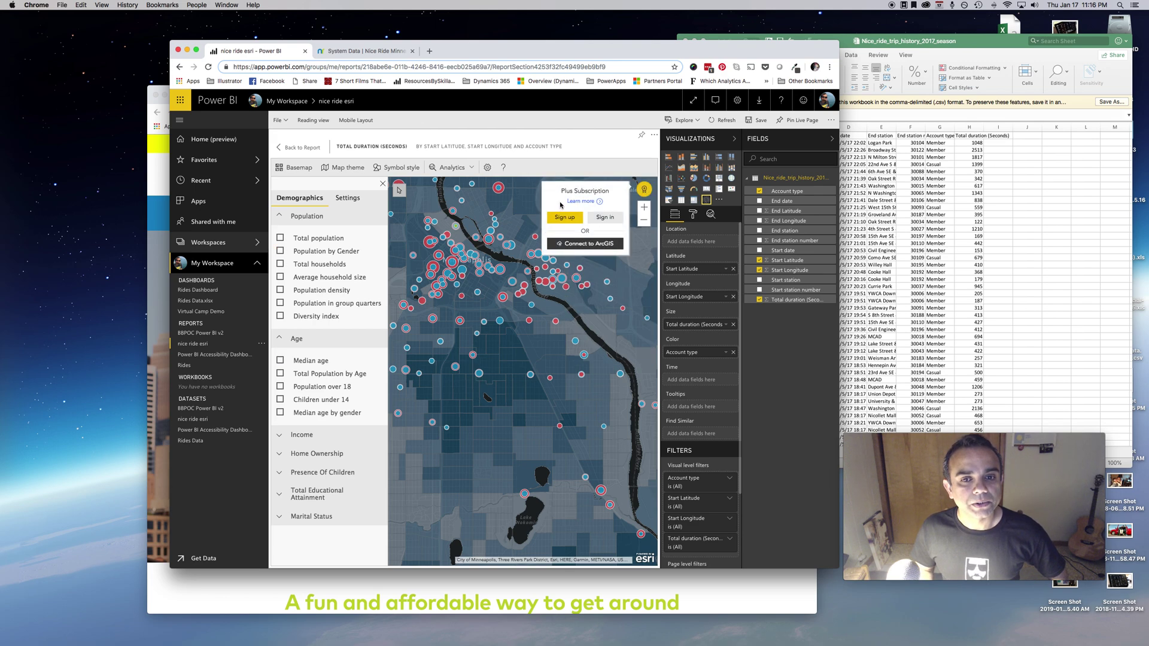
click(461, 173)
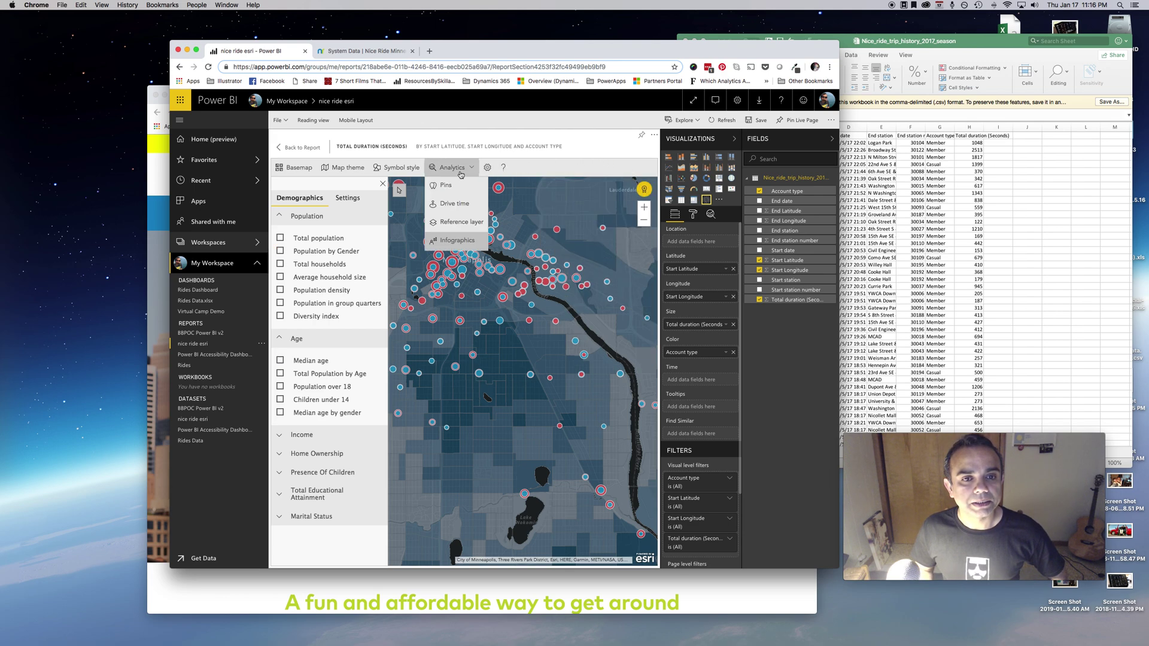
Draw a 15-minute drive-time area around a red ride-start point near downtown Minneapolis.
click(460, 206)
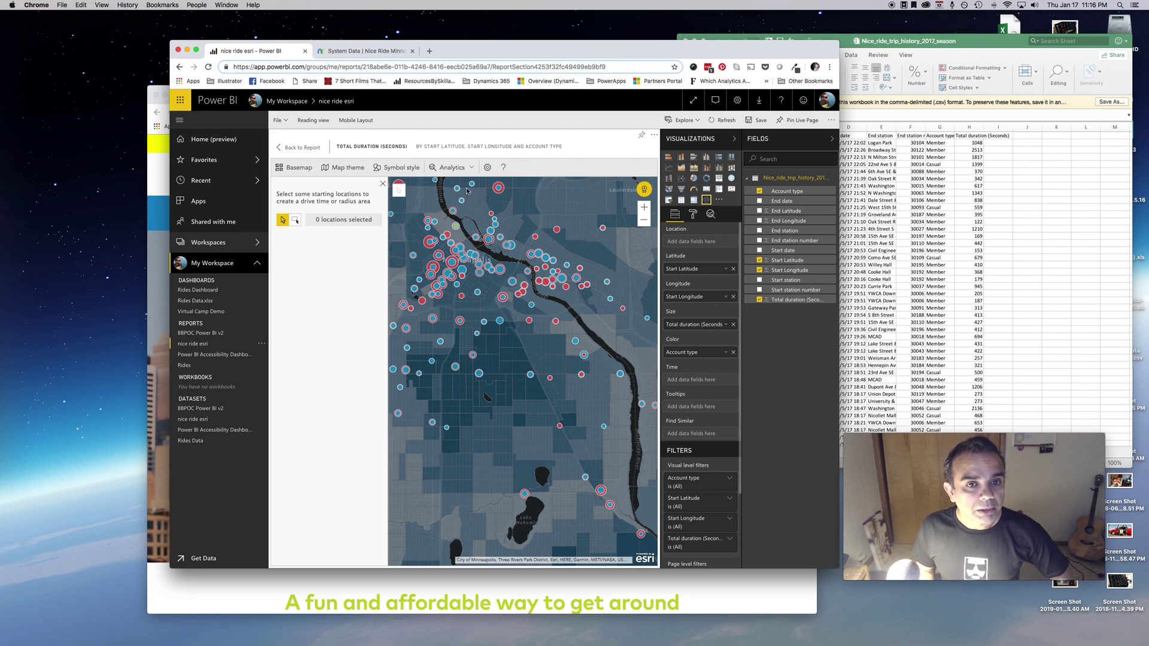
drag(531, 227, 520, 254)
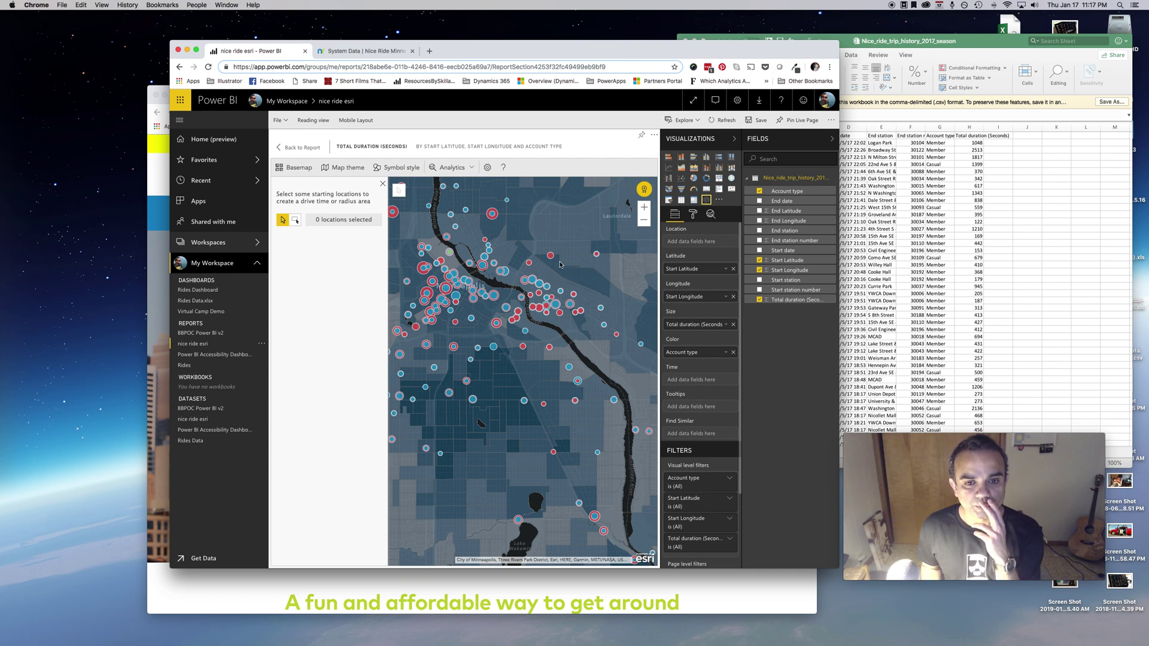
mouse_move(552, 260)
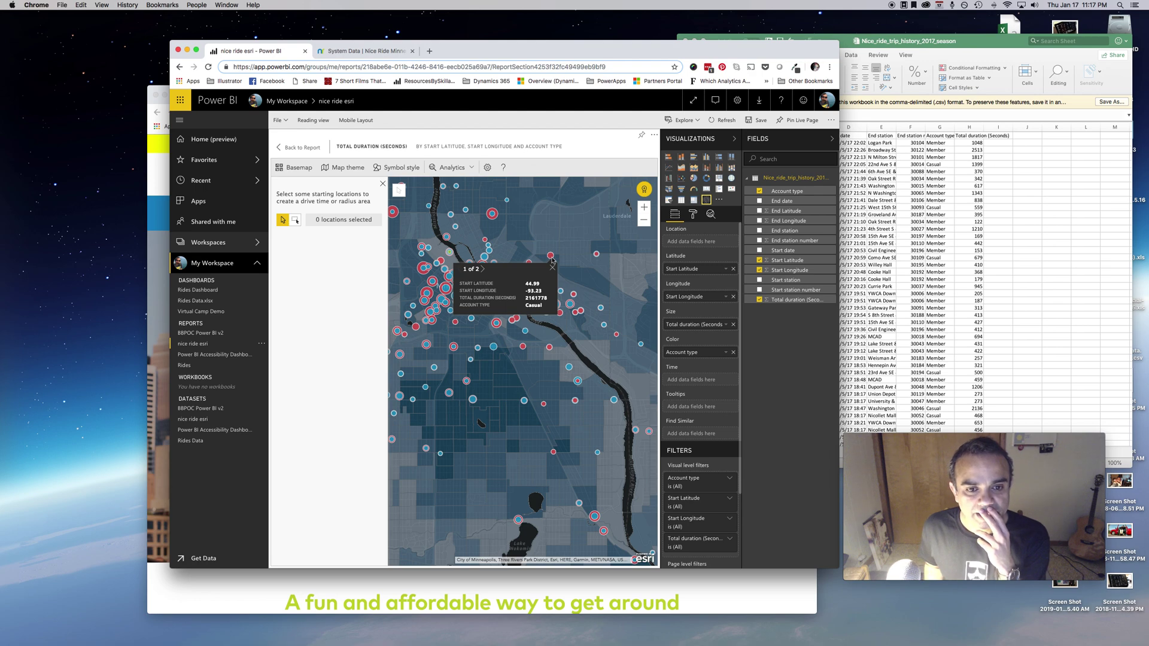
click(551, 259)
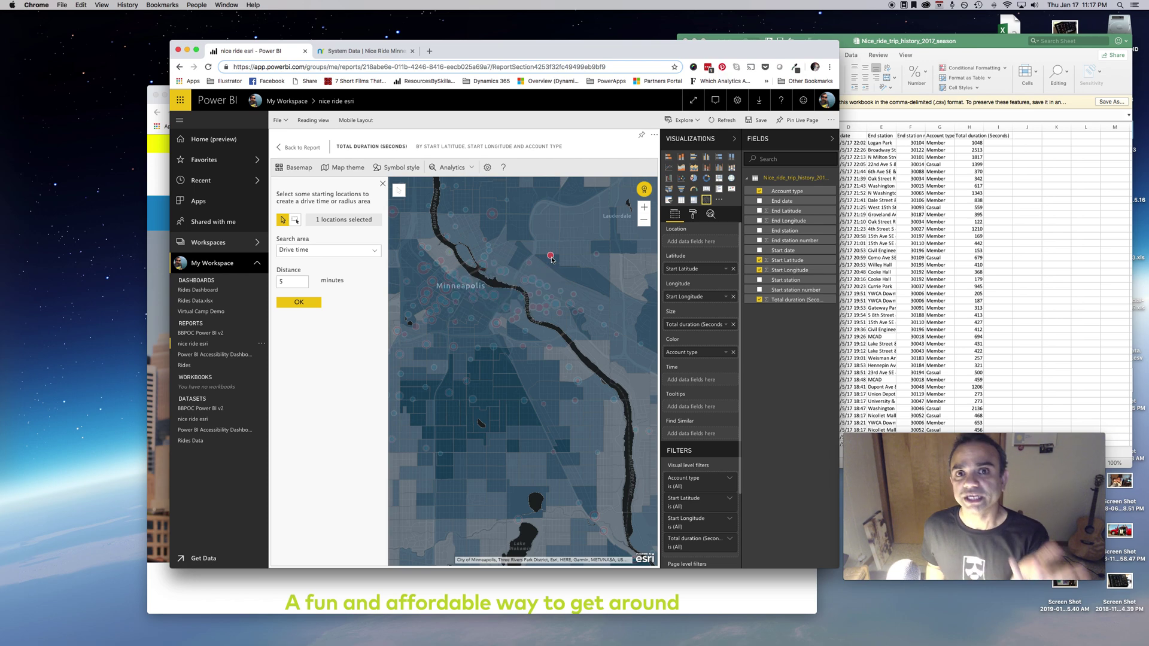
click(350, 254)
click(350, 257)
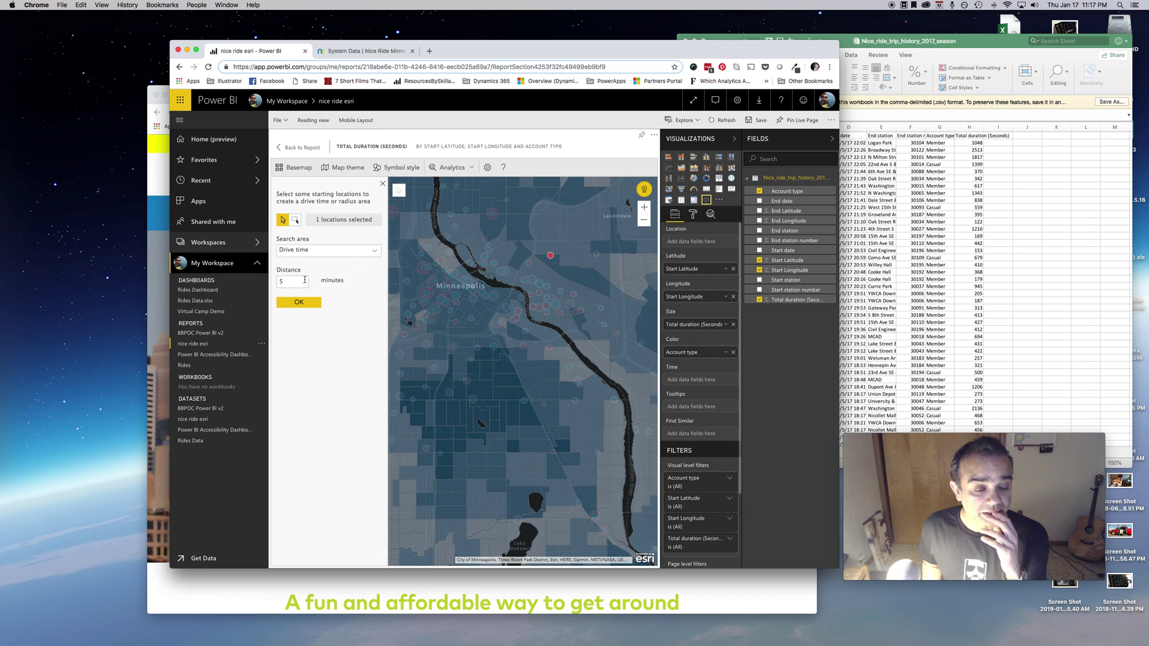
drag(292, 281, 277, 285)
text(15)
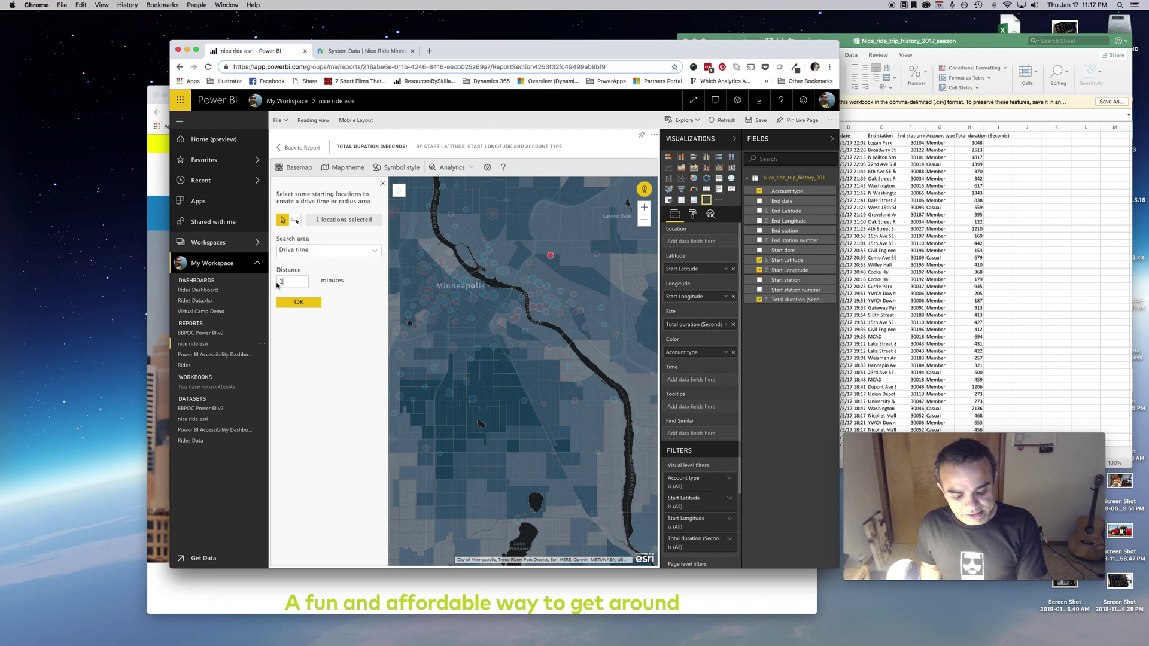
click(314, 305)
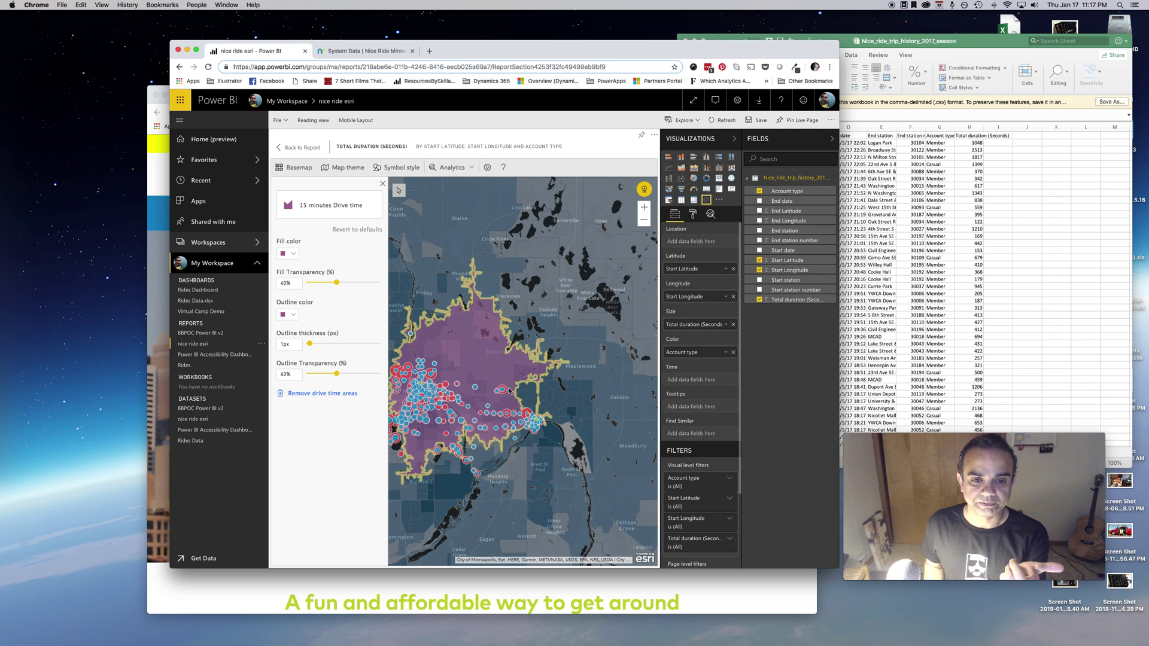
mouse_move(504, 429)
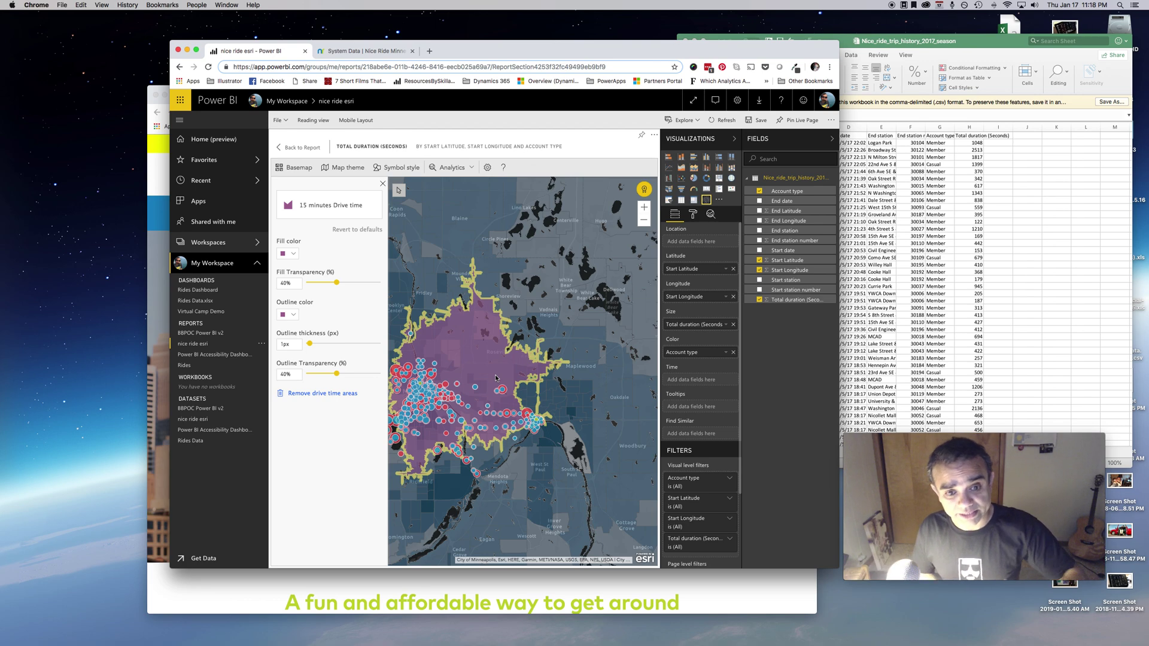
click(417, 419)
click(418, 419)
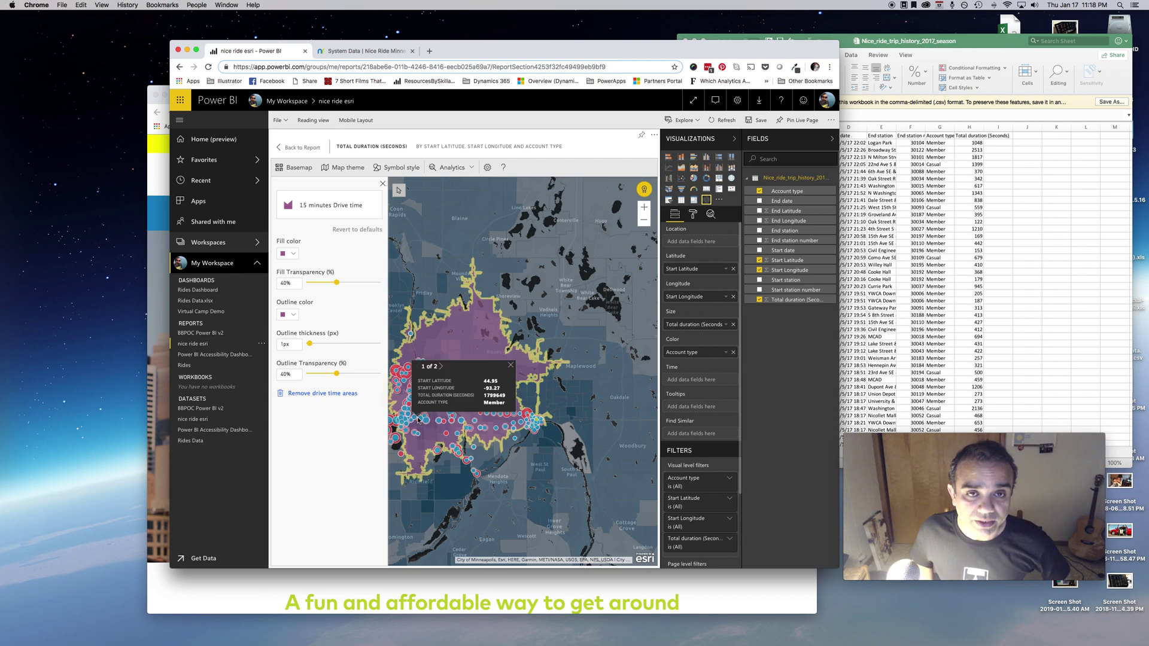
click(418, 421)
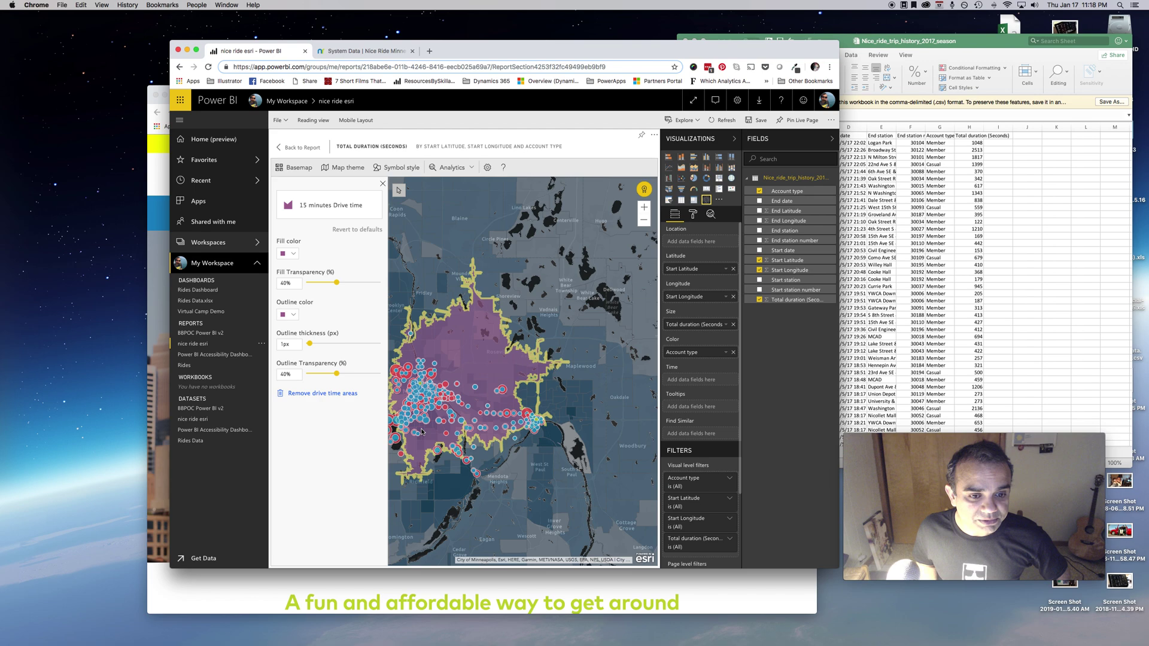
click(422, 430)
click(422, 431)
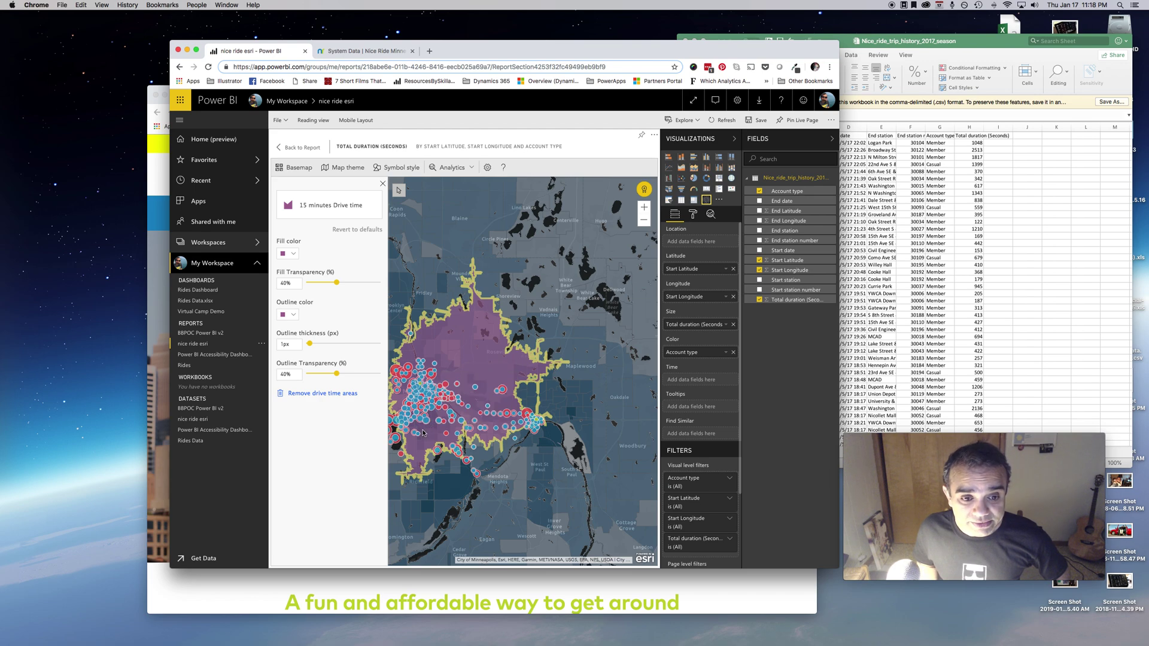
click(422, 433)
click(422, 433)
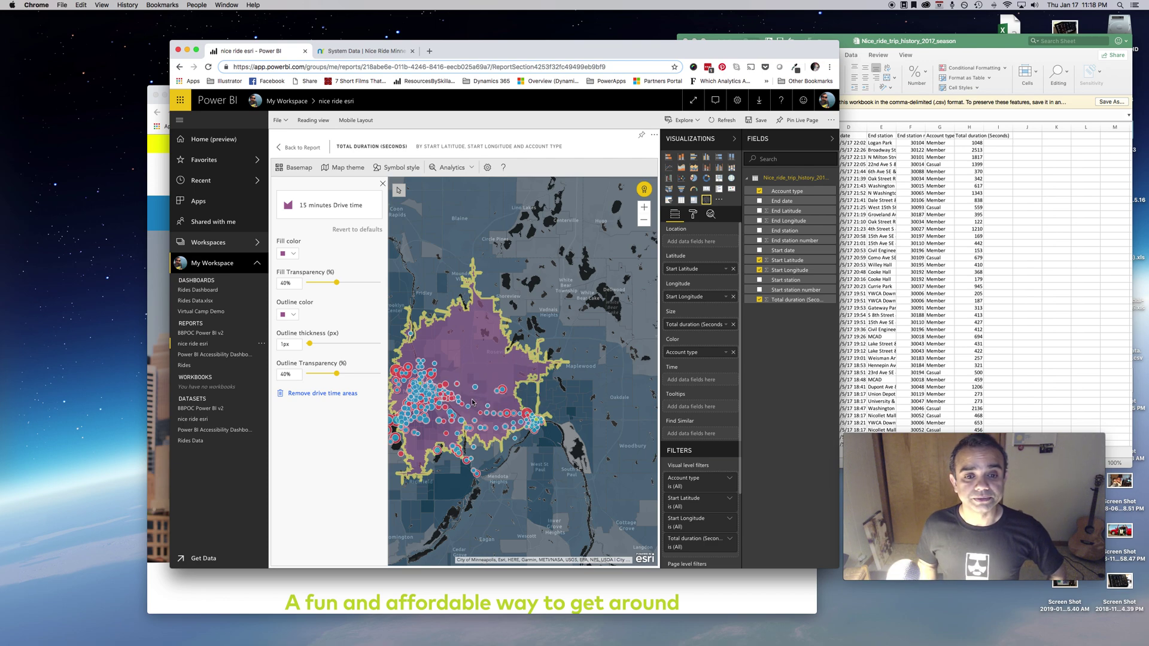
click(502, 390)
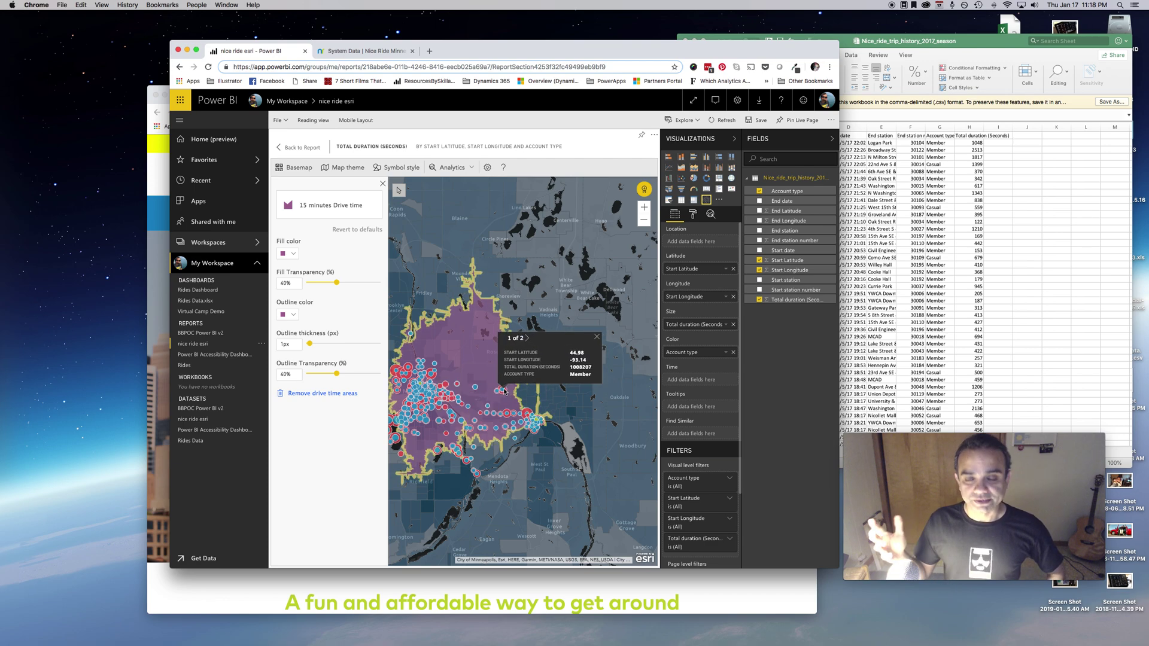